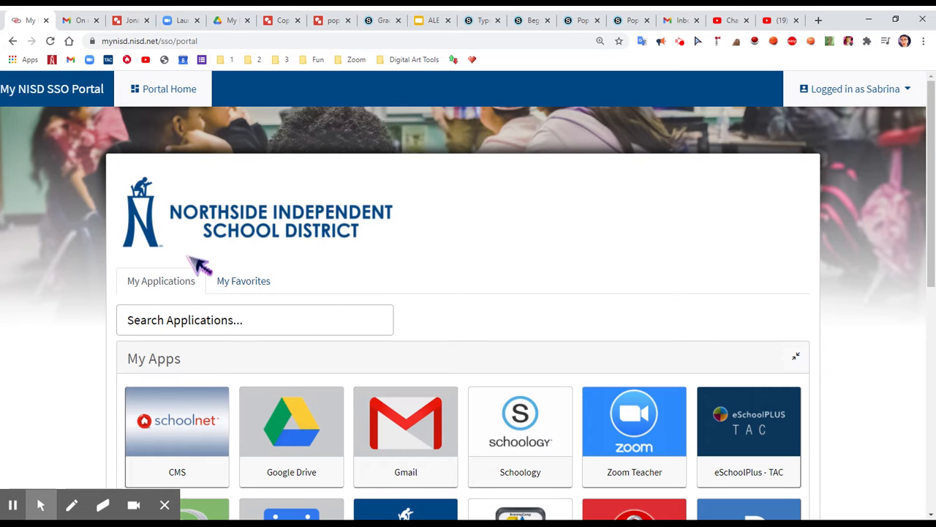
Open Google Drive from the school portal and search it for "pop art sketch".
{"action": "scroll", "coordinate": [205, 263], "scroll_direction": "down", "scroll_amount": 2}
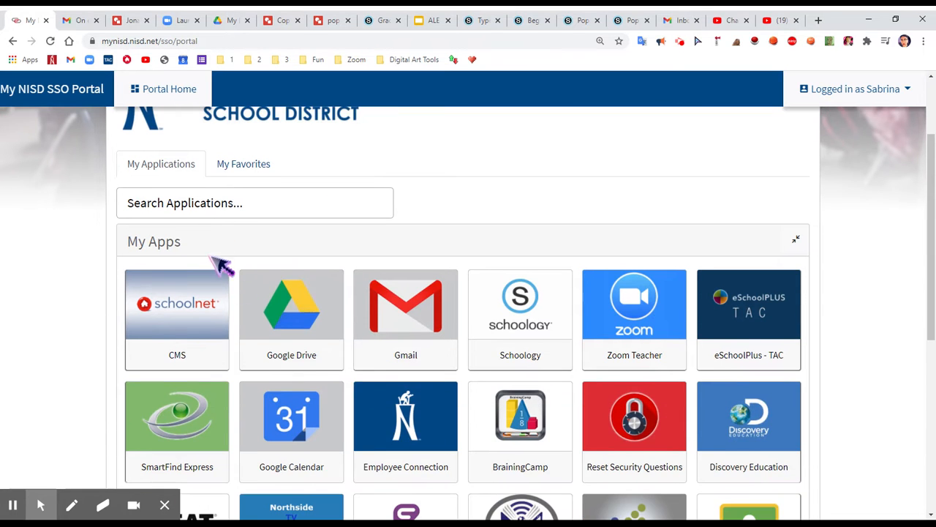
{"action": "left_click", "coordinate": [316, 301]}
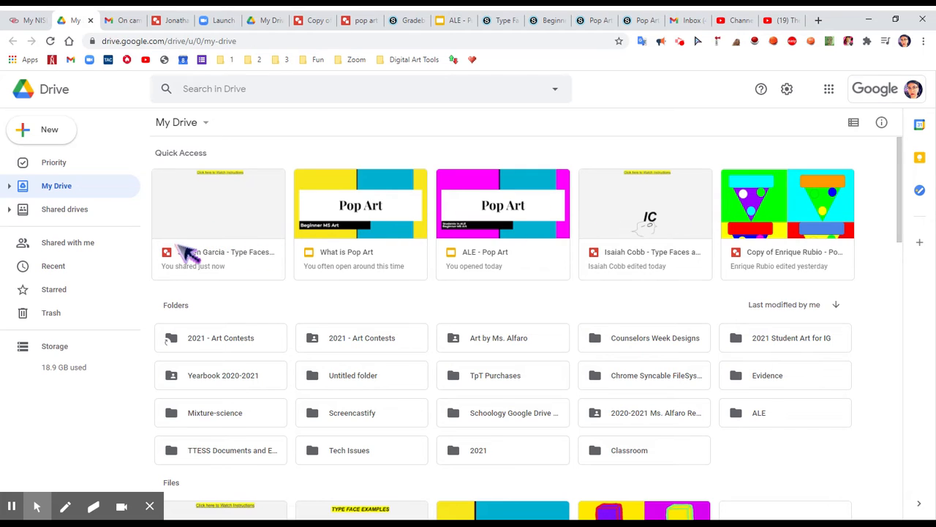
{"action": "left_click", "coordinate": [241, 96]}
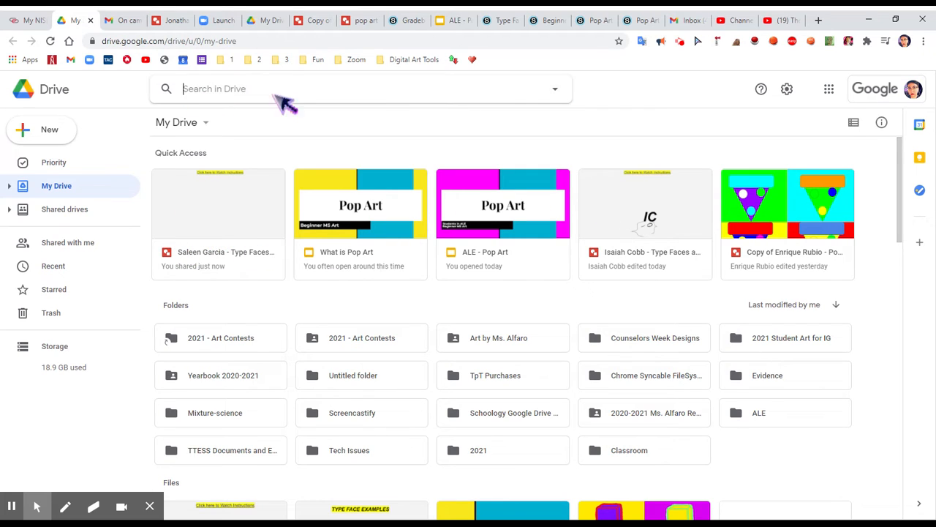
{"action": "type", "text": "pop "}
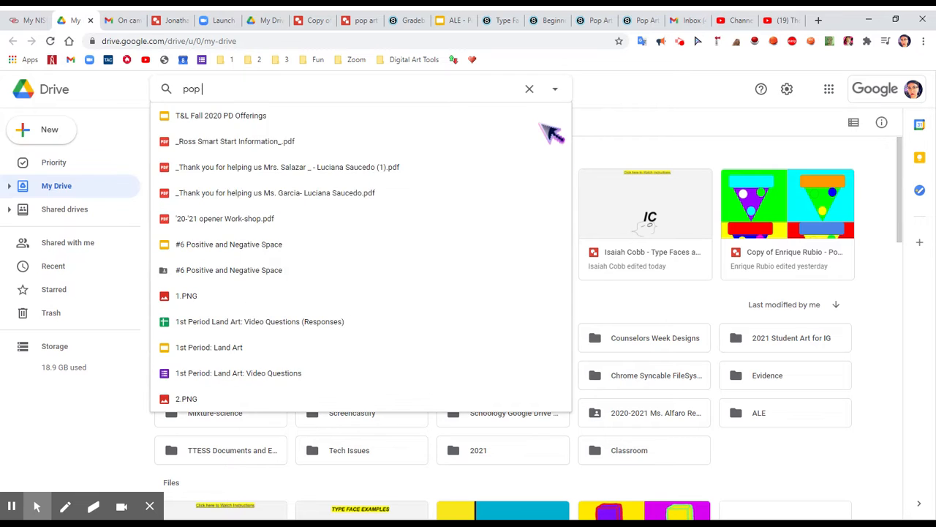
{"action": "type", "text": "art sketch"}
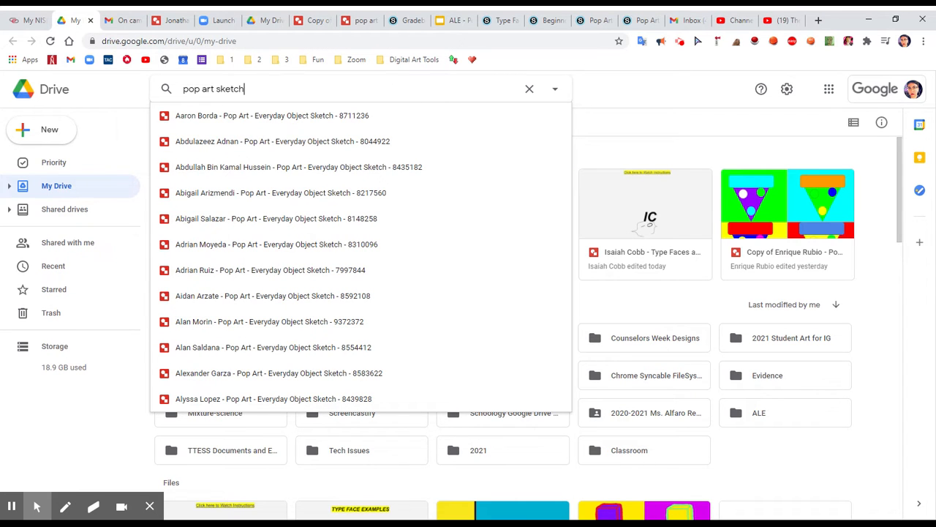
{"action": "key", "text": "Return"}
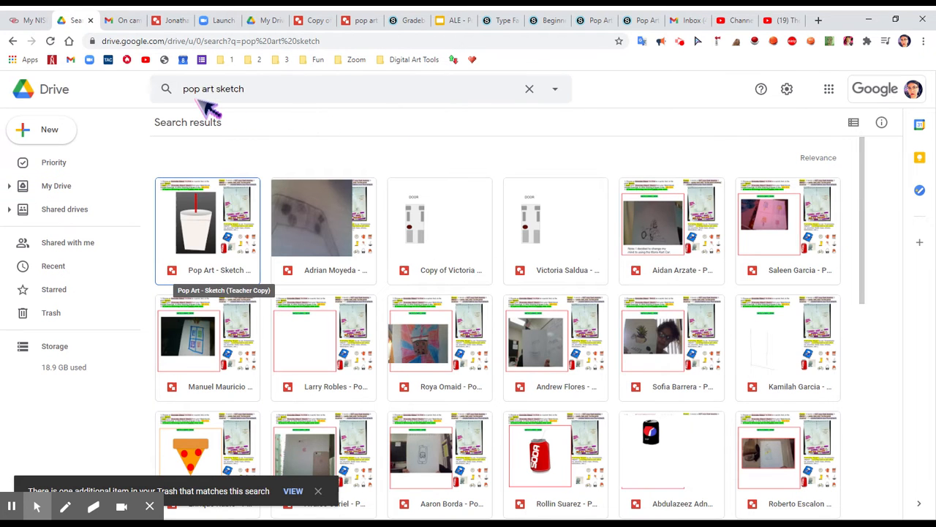
Open the drawing "Pop Art - Sketch (Teacher Copy)" from the search results.
{"action": "left_click", "coordinate": [223, 273]}
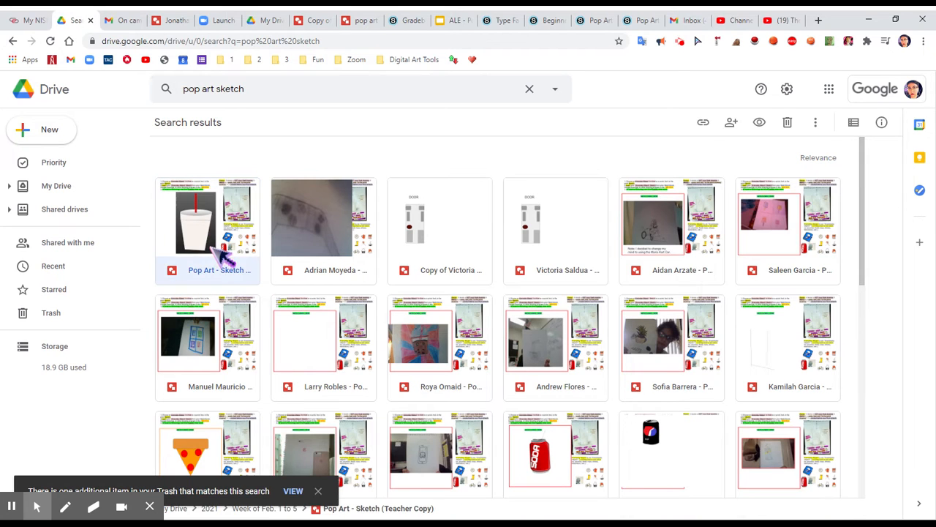
{"action": "double_click", "coordinate": [212, 284]}
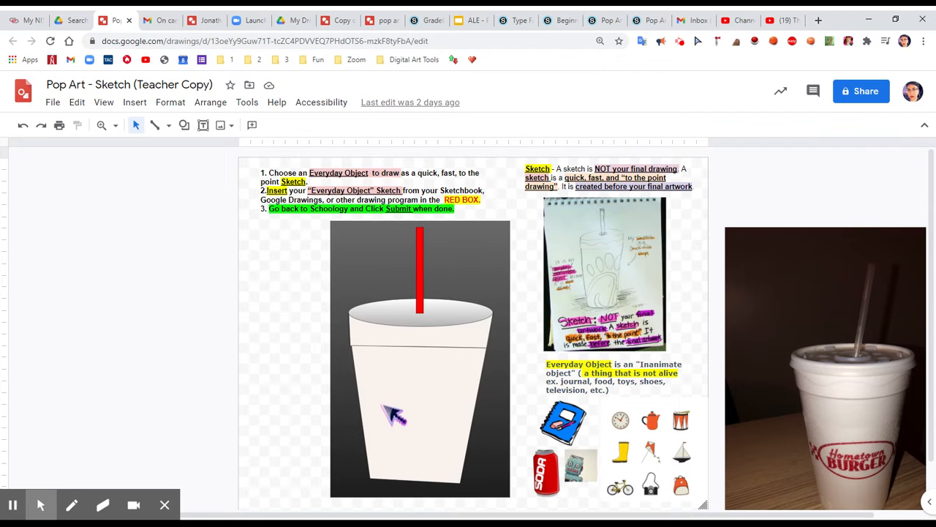
{"action": "left_click", "coordinate": [38, 503]}
Make a copy of the drawing named "Pop Art - " followed by the teacher's name, and close the original drawing.
{"action": "left_click", "coordinate": [54, 103]}
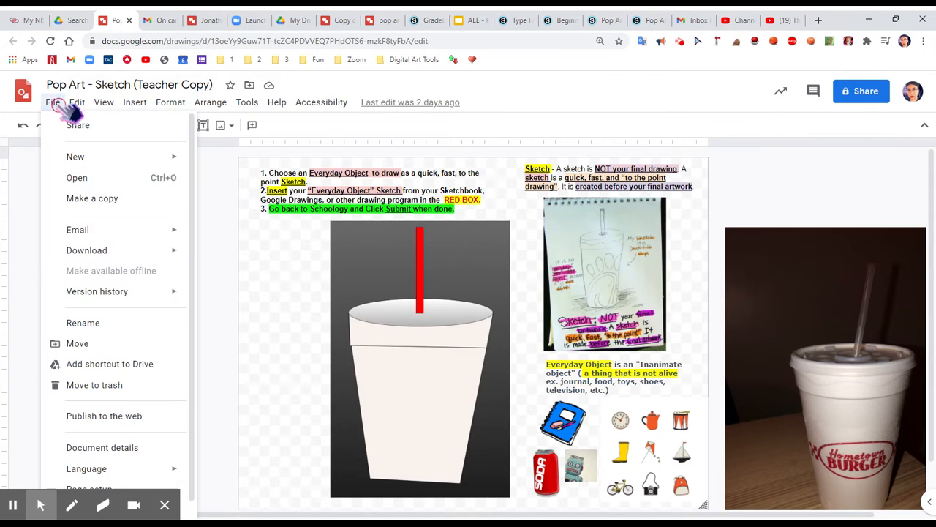
{"action": "left_click", "coordinate": [94, 203]}
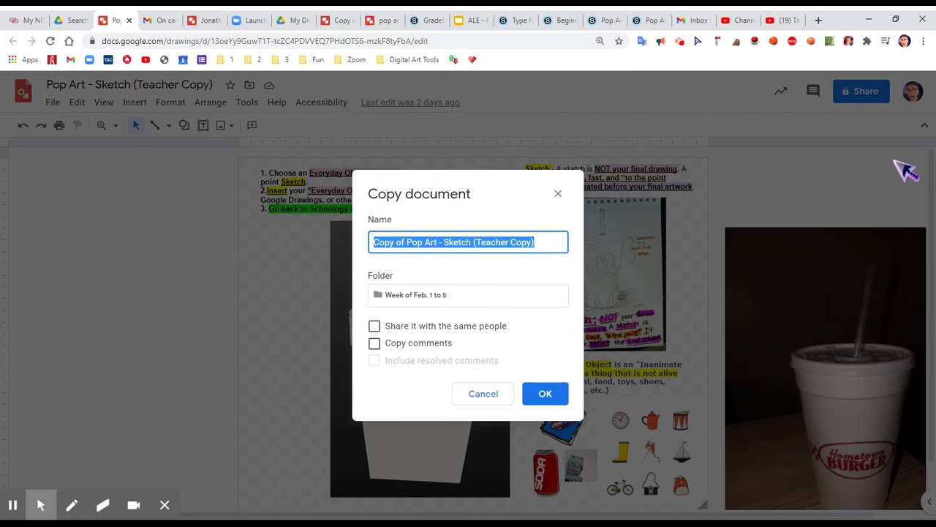
{"action": "type", "text": "Pop Art - Ms. Alfaro"}
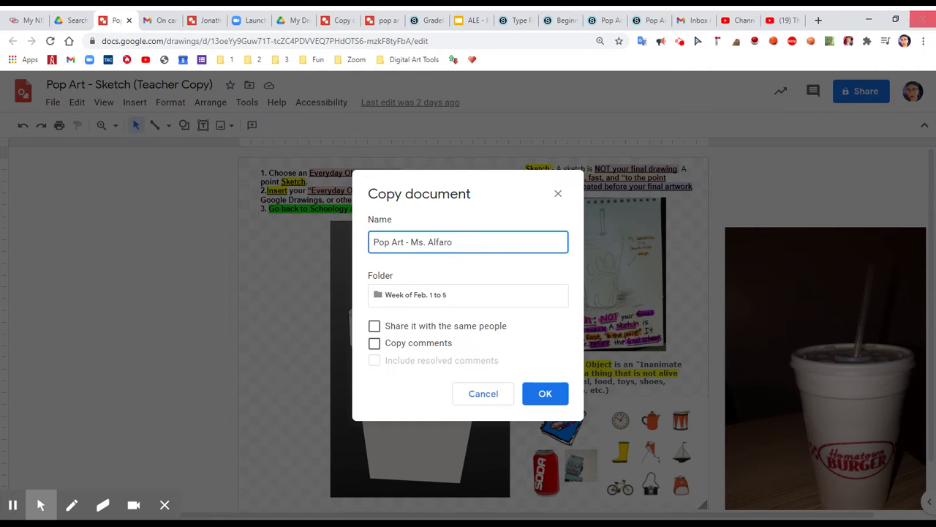
{"action": "left_click", "coordinate": [547, 394]}
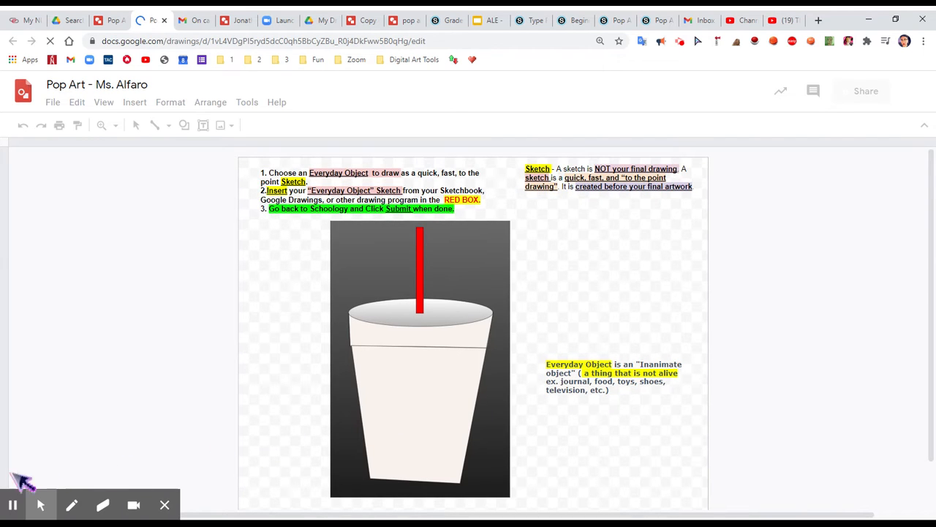
{"action": "mouse_move", "coordinate": [13, 503]}
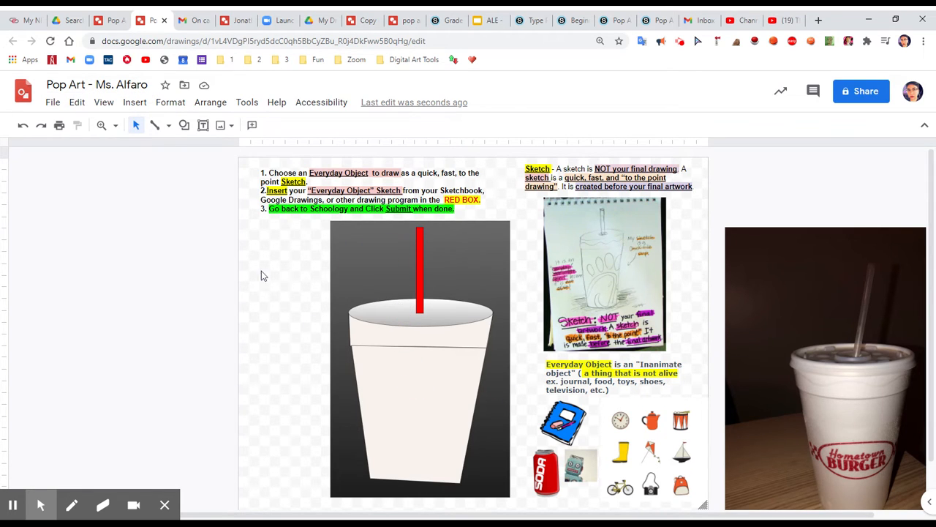
{"action": "left_click", "coordinate": [110, 20]}
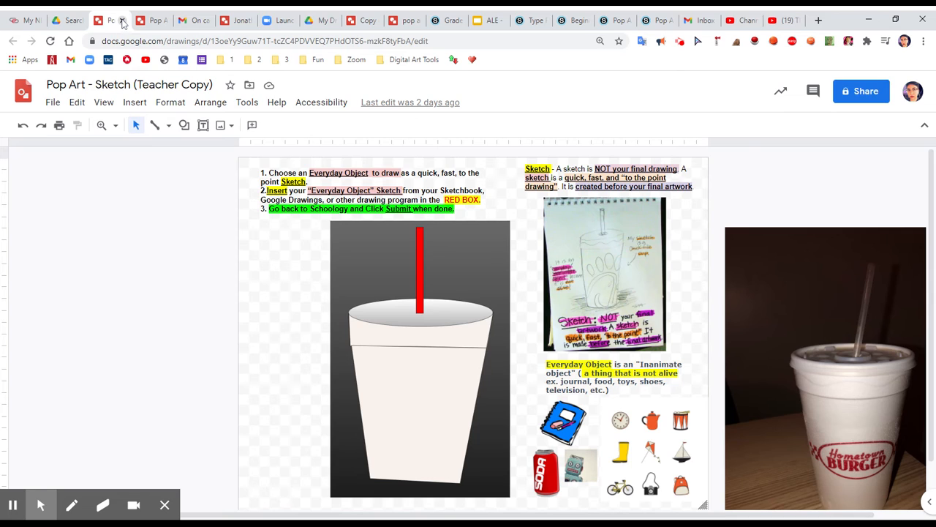
{"action": "left_click", "coordinate": [122, 21]}
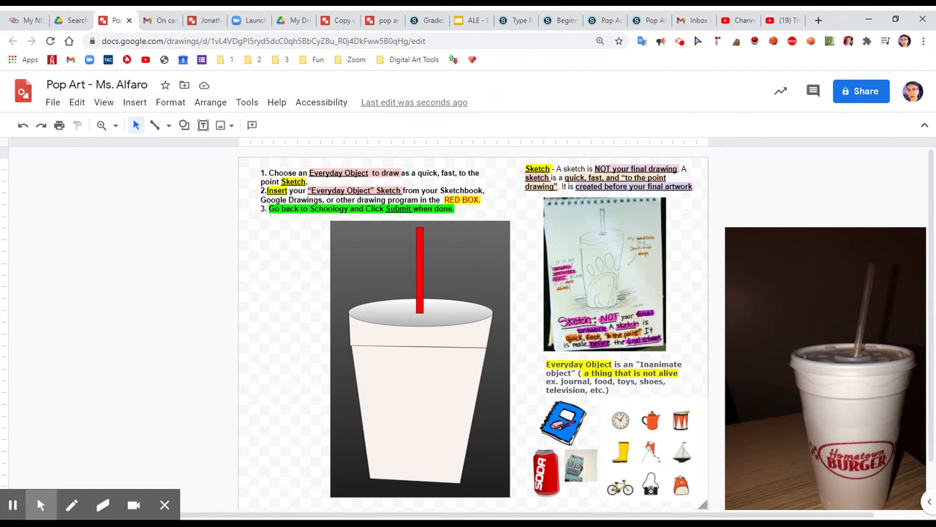
Delete the notebook sketch photo, the instruction and definition texts, and the everyday-object clip art, keeping the cup, its background and the cup photo.
{"action": "left_click", "coordinate": [620, 294]}
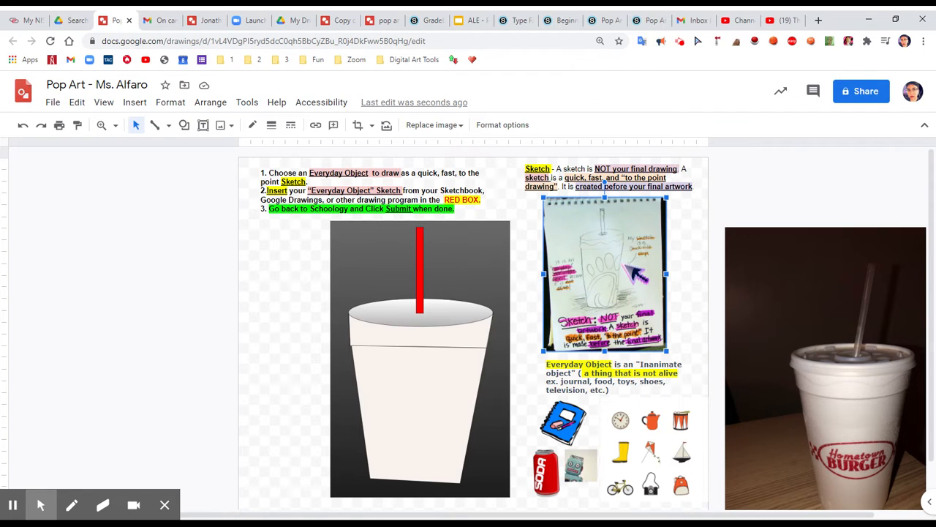
{"action": "key", "text": "Delete"}
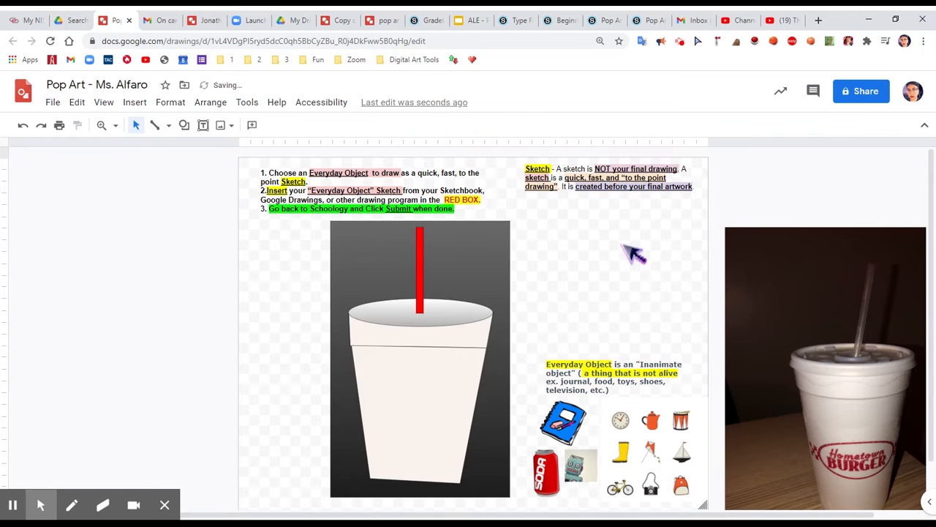
{"action": "left_click", "coordinate": [629, 189]}
{"action": "key", "text": "Delete"}
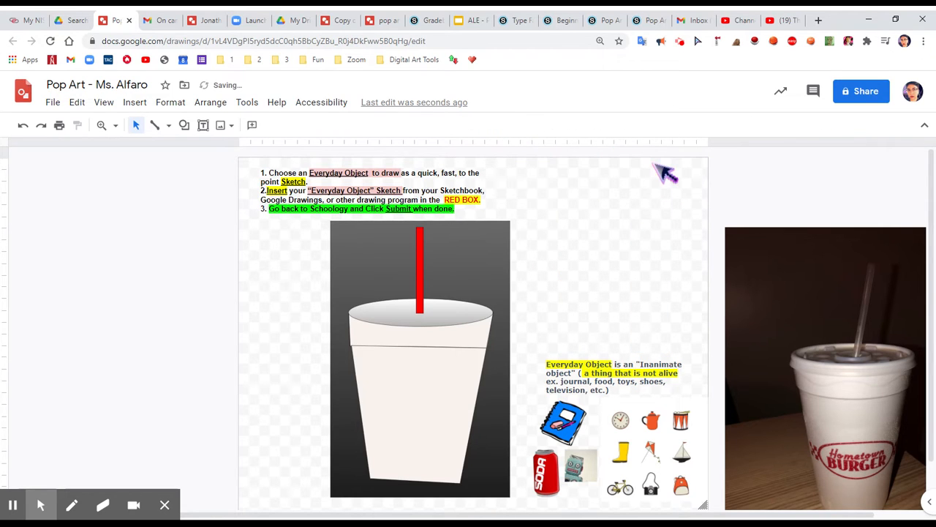
{"action": "left_click", "coordinate": [13, 506]}
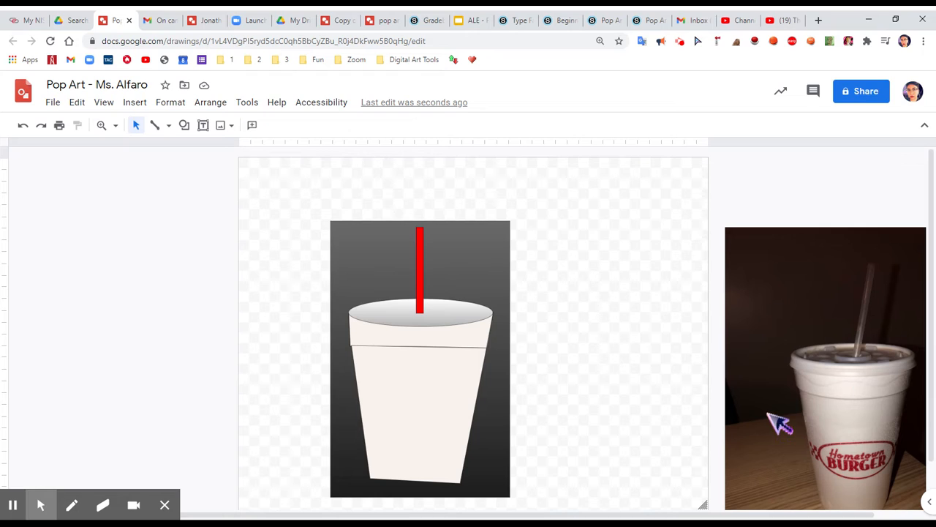
{"action": "mouse_move", "coordinate": [13, 516]}
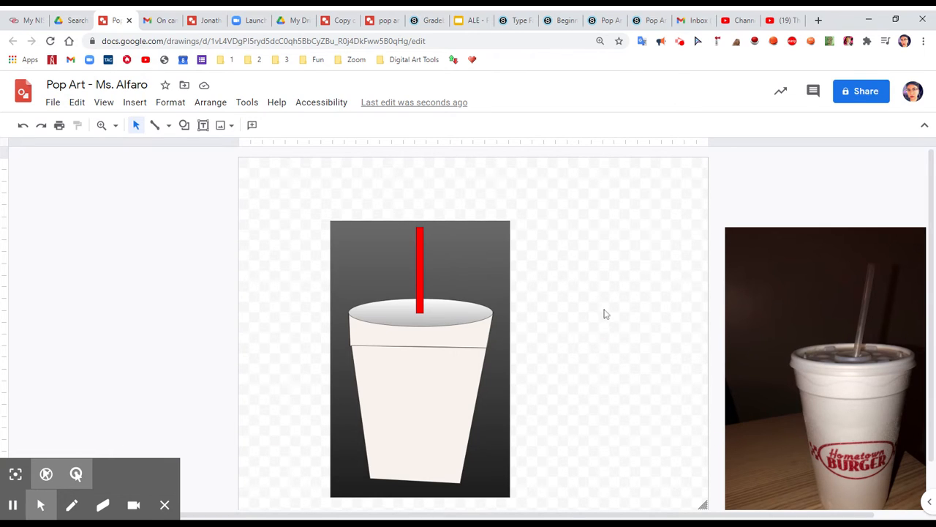
Move the dark gradient rectangle from behind the cup to the right edge of the canvas, beside the cup photo.
{"action": "left_click", "coordinate": [497, 252]}
{"action": "left_click_drag", "start_coordinate": [497, 252], "coordinate": [810, 257]}
{"action": "left_click", "coordinate": [516, 401]}
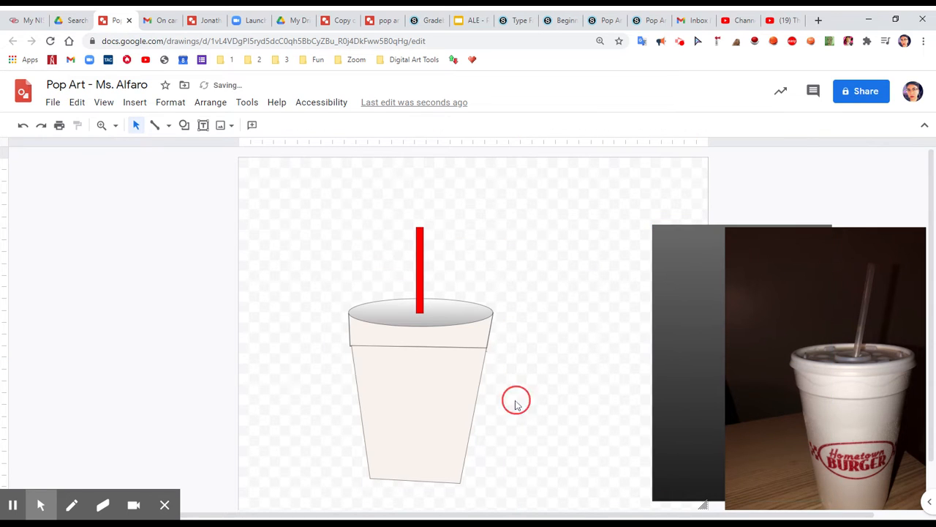
Copy all the shapes of the cup and straw together and place the pasted duplicate to the upper right of the original.
{"action": "scroll", "coordinate": [518, 399], "scroll_direction": "down", "scroll_amount": 1}
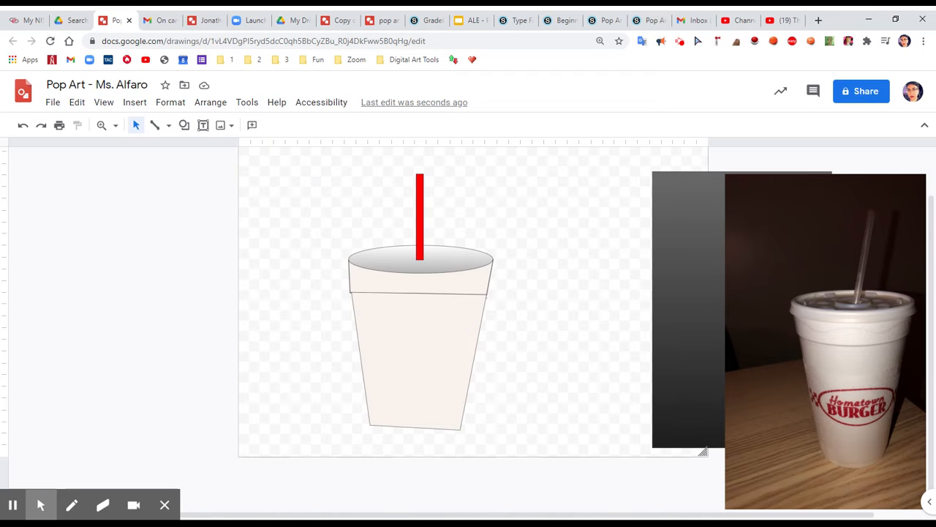
{"action": "mouse_move", "coordinate": [316, 169]}
{"action": "left_mouse_down"}
{"action": "mouse_move", "coordinate": [457, 188]}
{"action": "mouse_move", "coordinate": [504, 259]}
{"action": "mouse_move", "coordinate": [517, 455]}
{"action": "left_mouse_up"}
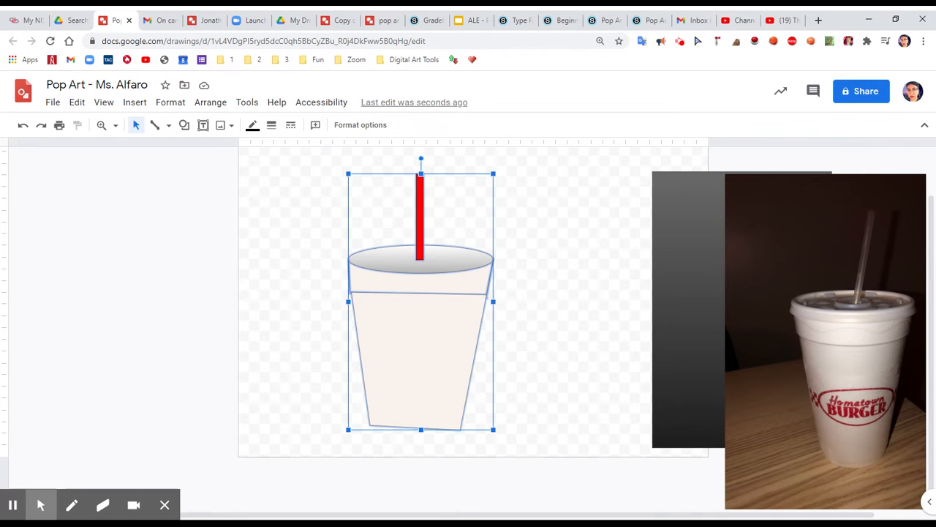
{"action": "right_click", "coordinate": [461, 322]}
{"action": "mouse_move", "coordinate": [461, 321]}
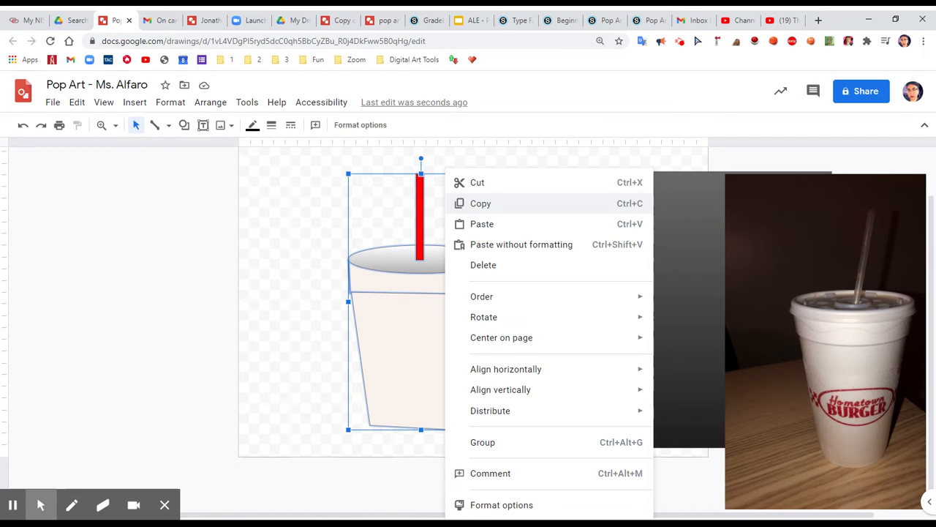
{"action": "left_click", "coordinate": [487, 205]}
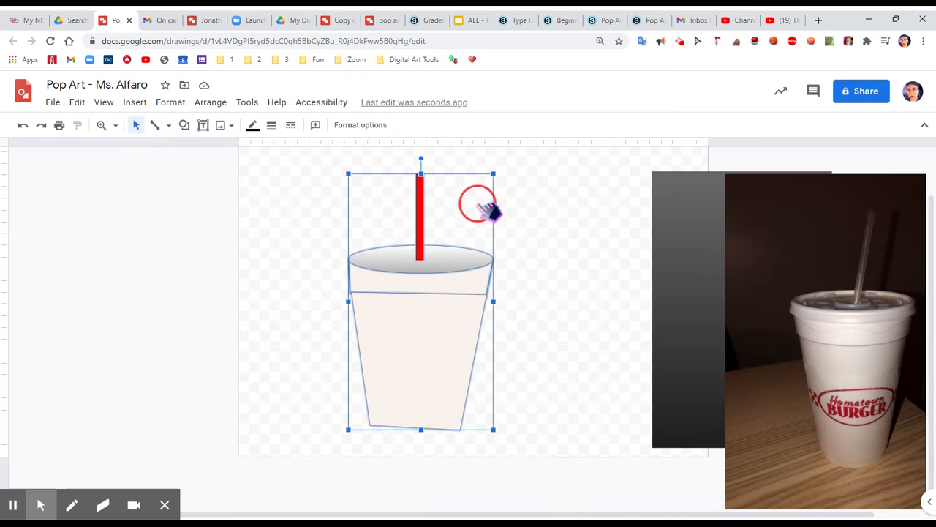
{"action": "left_click", "coordinate": [554, 248]}
{"action": "scroll", "coordinate": [553, 248], "scroll_direction": "up", "scroll_amount": 1}
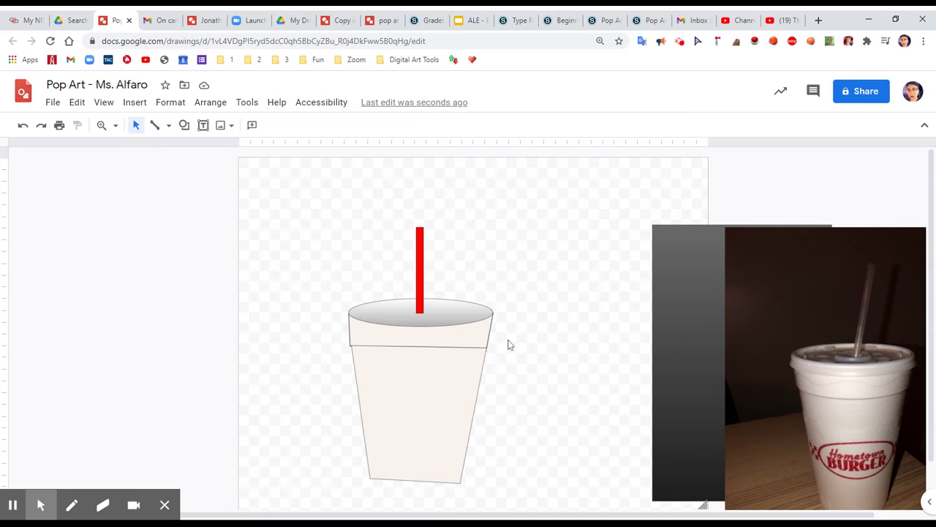
{"action": "key", "text": "ctrl+v"}
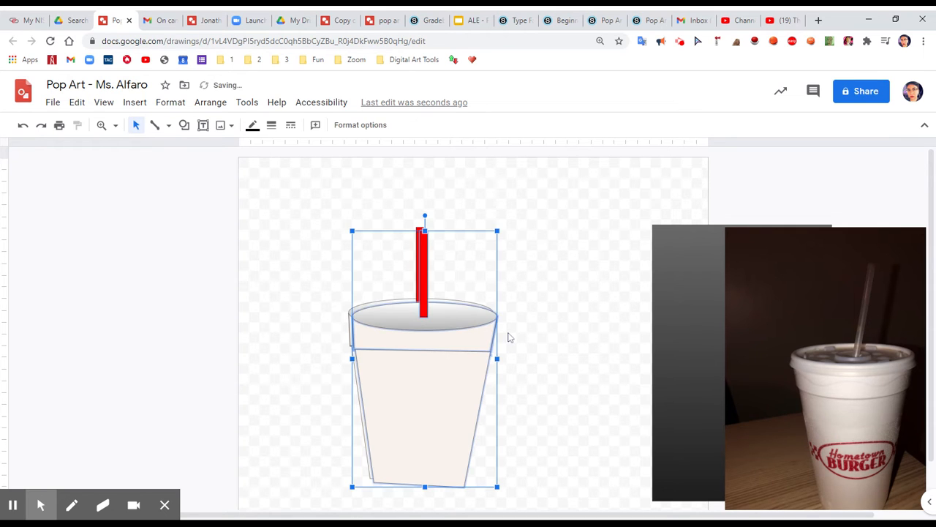
{"action": "left_click_drag", "start_coordinate": [417, 359], "coordinate": [589, 322]}
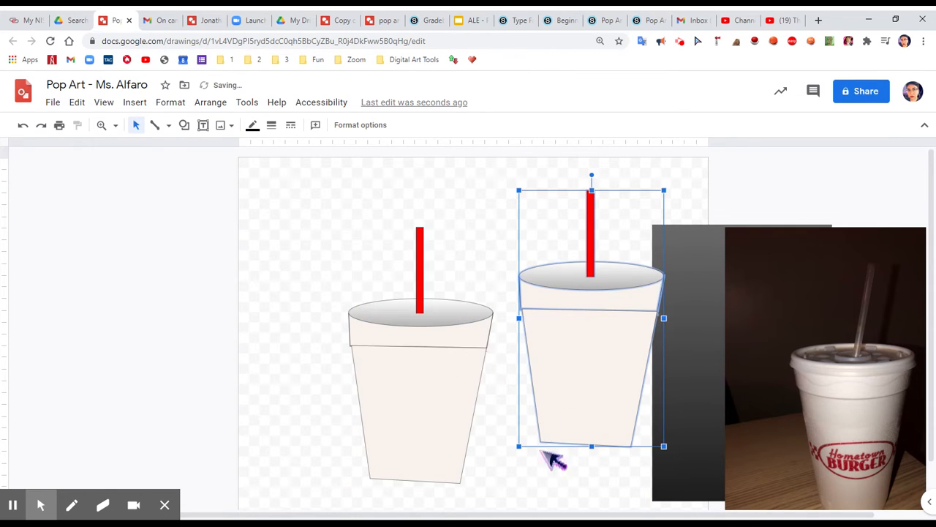
{"action": "right_click", "coordinate": [432, 333]}
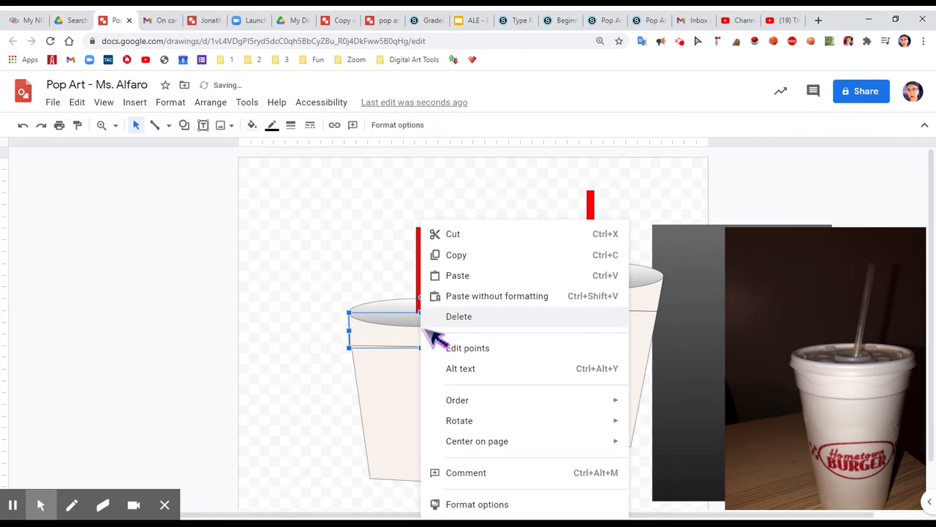
{"action": "left_click", "coordinate": [340, 366]}
{"action": "left_click", "coordinate": [329, 234]}
{"action": "left_click_drag", "start_coordinate": [352, 181], "coordinate": [501, 508]}
{"action": "left_click_drag", "start_coordinate": [293, 222], "coordinate": [509, 512]}
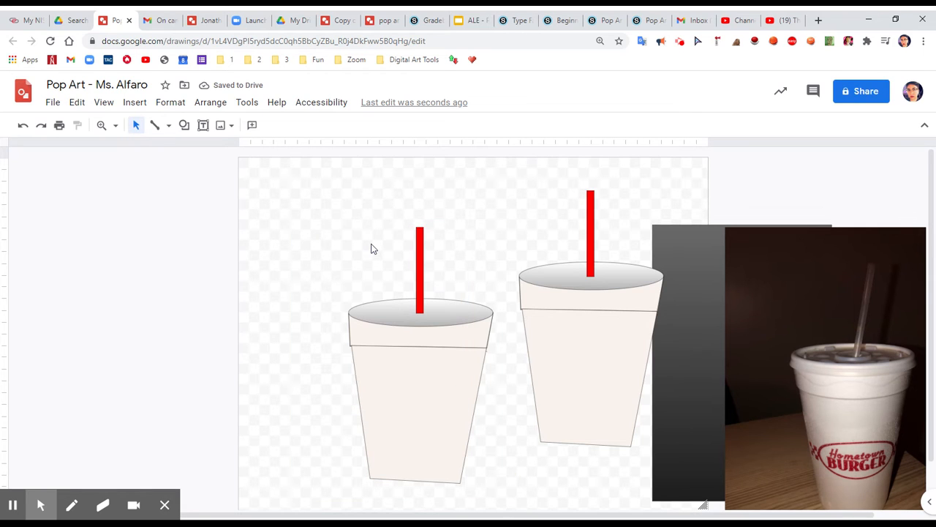
Paste another duplicate of the whole cup and straw and place it at the upper-left corner of the canvas.
{"action": "left_click_drag", "start_coordinate": [361, 215], "coordinate": [473, 456]}
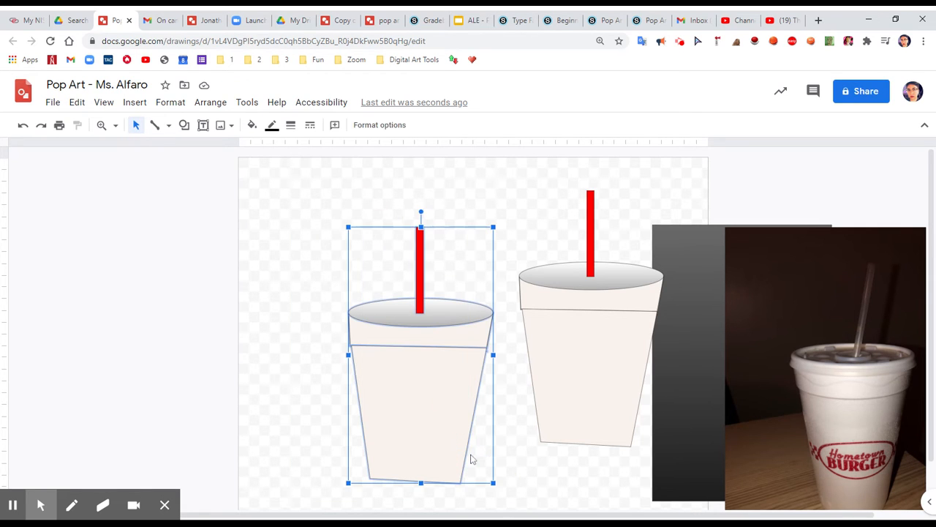
{"action": "right_click", "coordinate": [421, 359]}
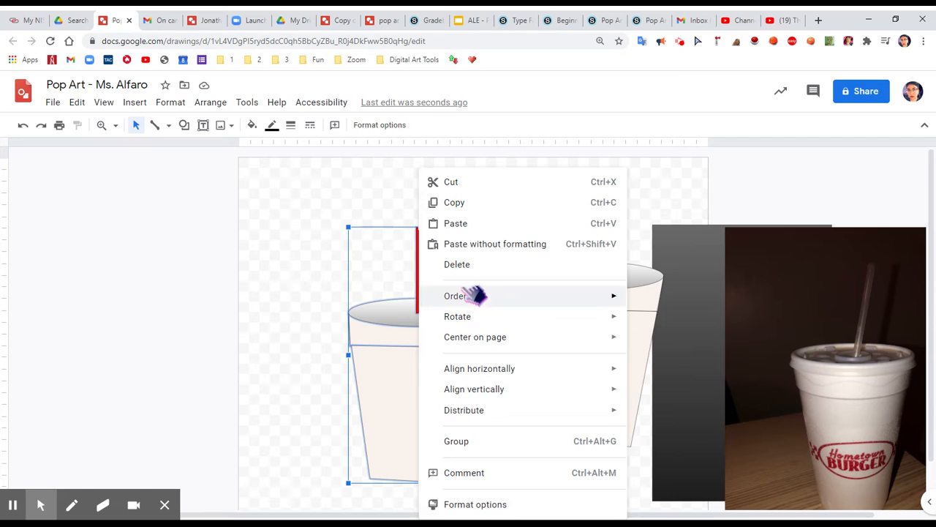
{"action": "left_click", "coordinate": [467, 224]}
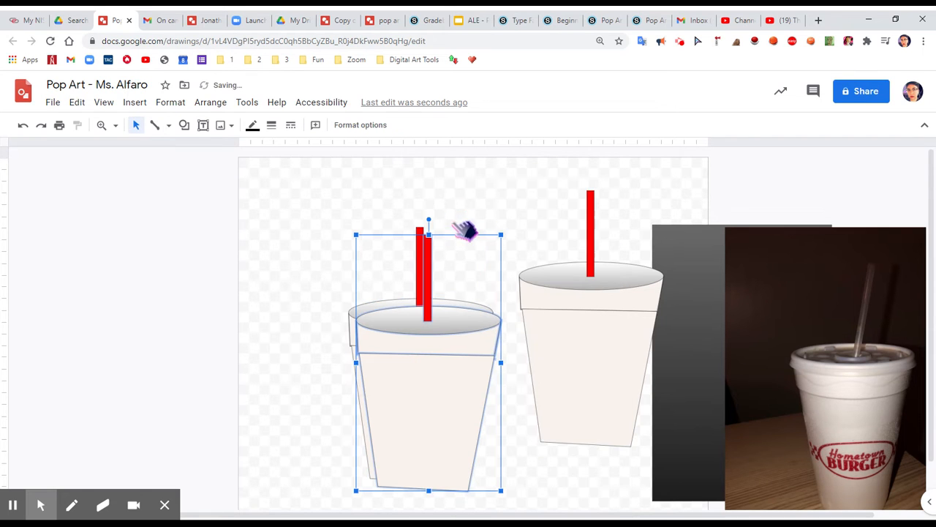
{"action": "left_click_drag", "start_coordinate": [443, 397], "coordinate": [306, 289]}
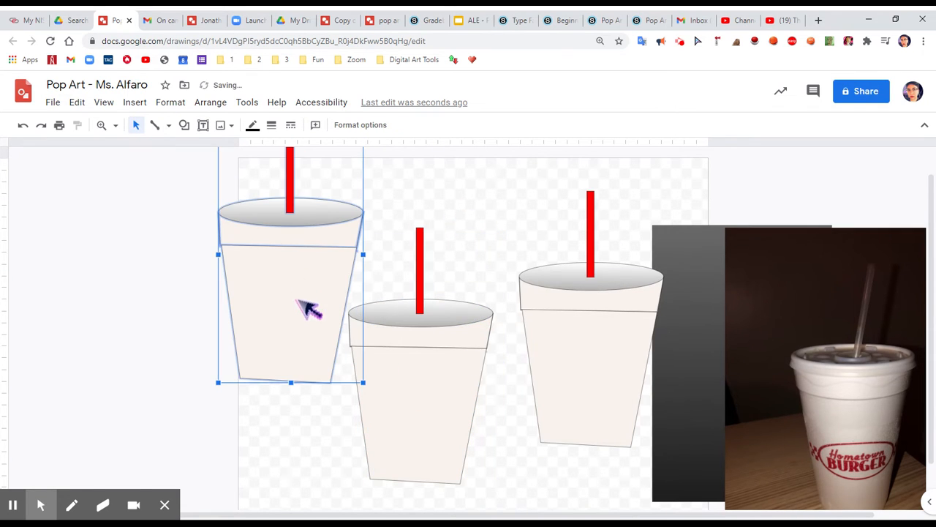
{"action": "left_click", "coordinate": [473, 234]}
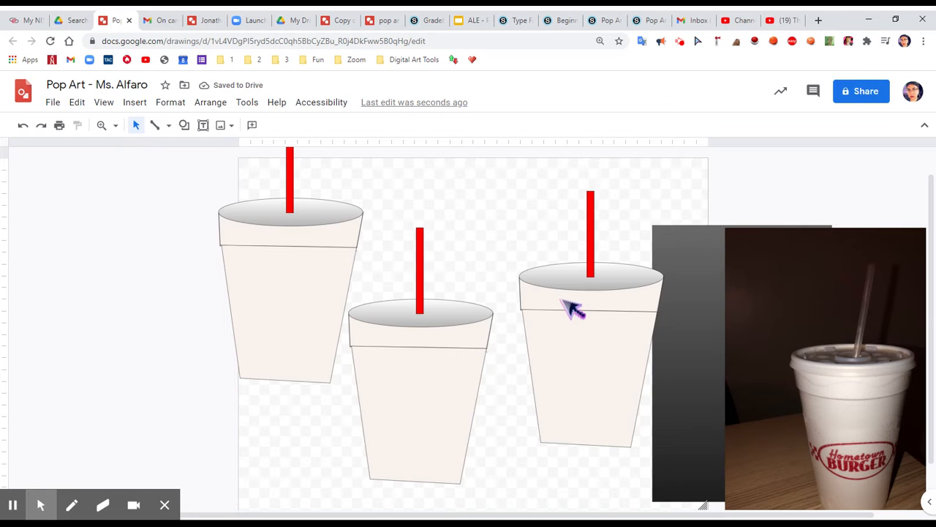
Try moving the body, lid and straw of the ungrouped cup on the canvas's right side separately, and undo those moves.
{"action": "left_click", "coordinate": [560, 397]}
{"action": "left_click_drag", "start_coordinate": [549, 392], "coordinate": [591, 437]}
{"action": "left_click_drag", "start_coordinate": [581, 284], "coordinate": [509, 220]}
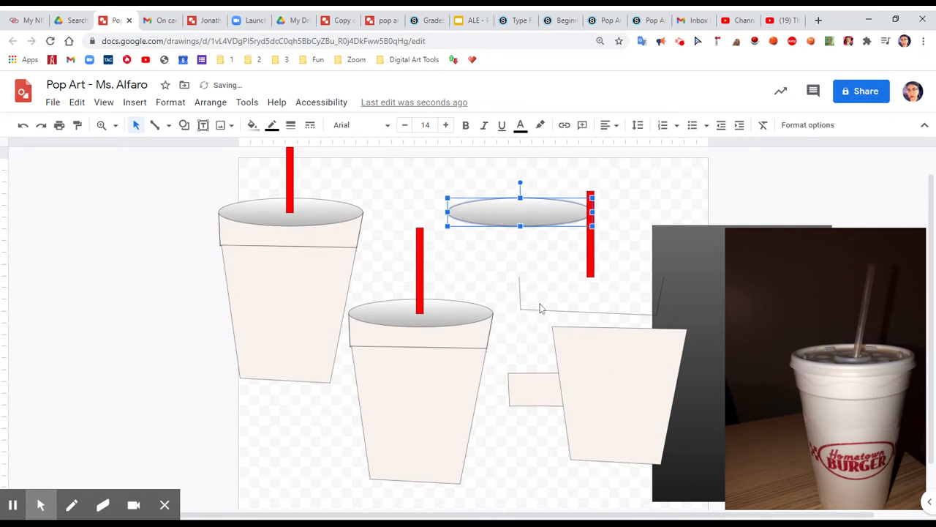
{"action": "left_click_drag", "start_coordinate": [594, 256], "coordinate": [636, 230]}
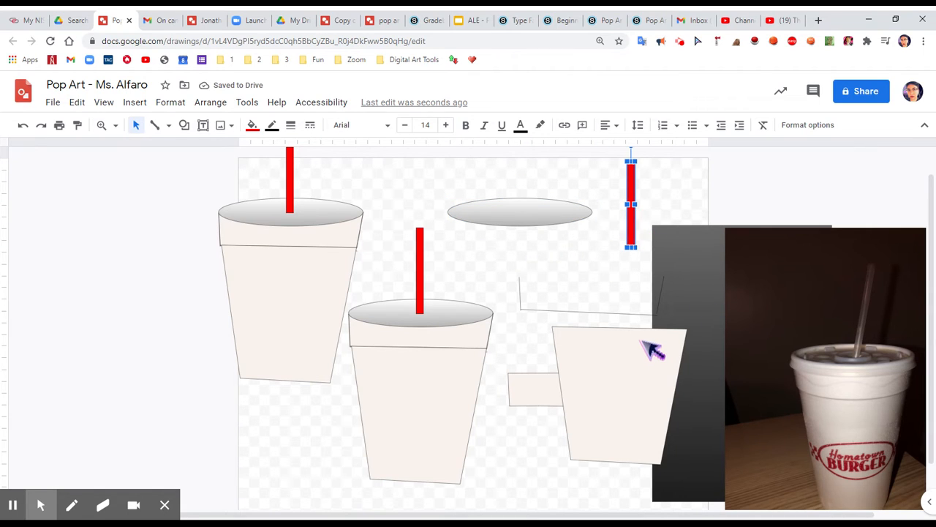
{"action": "key", "text": "ctrl+z"}
{"action": "key", "text": "ctrl+z"}
{"action": "key", "text": "ctrl+z"}
{"action": "key", "text": "ctrl+z"}
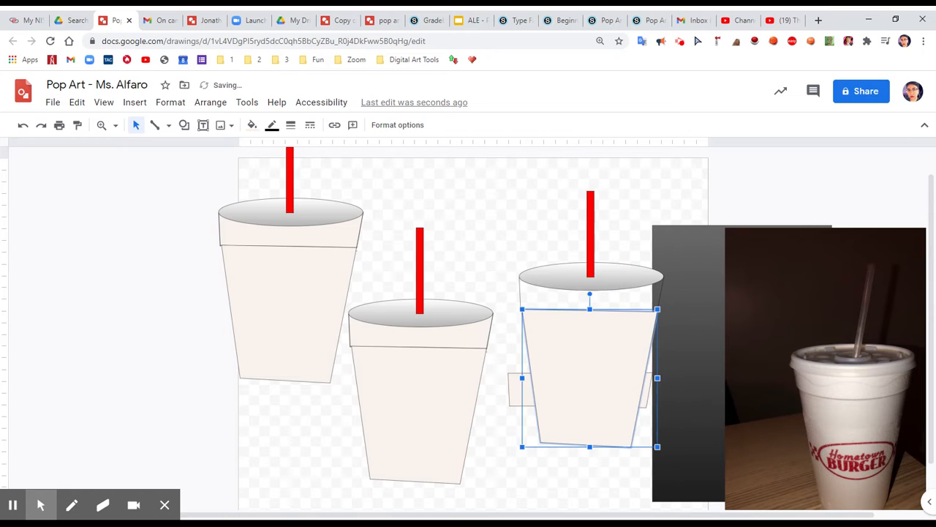
{"action": "key", "text": "ctrl+z"}
{"action": "left_click", "coordinate": [496, 473]}
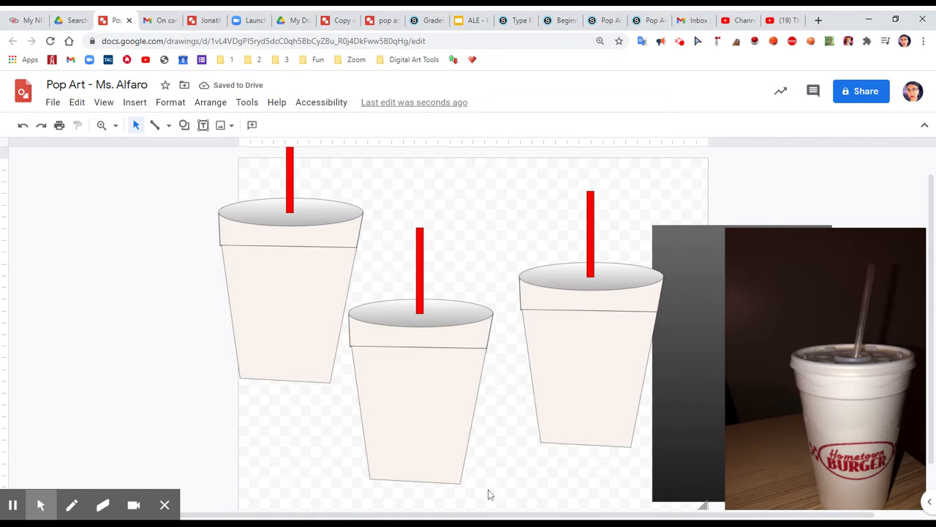
Select all the shapes of the middle cup and its straw and group them into one object.
{"action": "left_click_drag", "start_coordinate": [488, 490], "coordinate": [376, 216]}
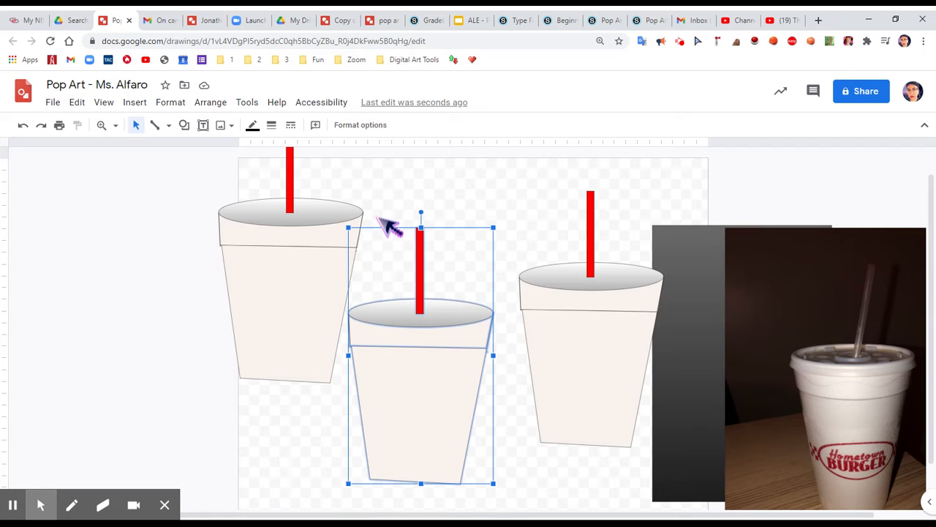
{"action": "right_click", "coordinate": [420, 340]}
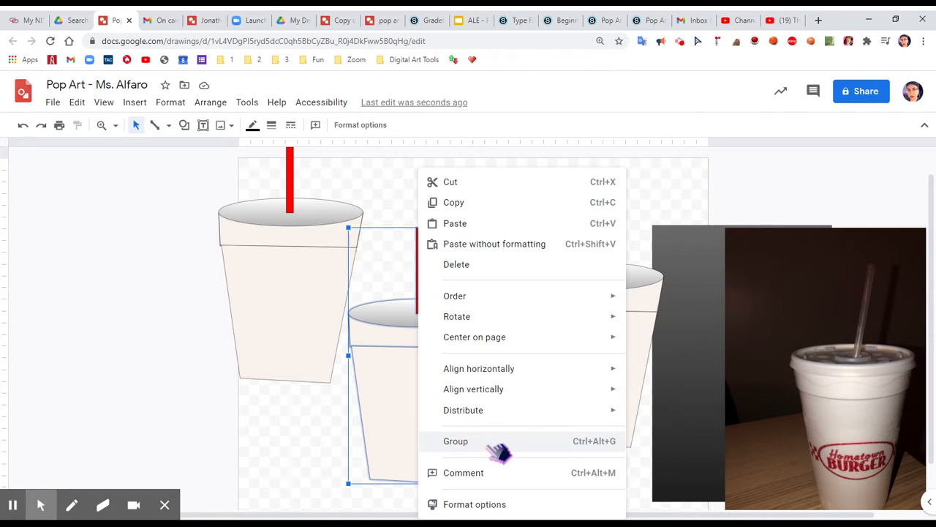
{"action": "left_click", "coordinate": [489, 442]}
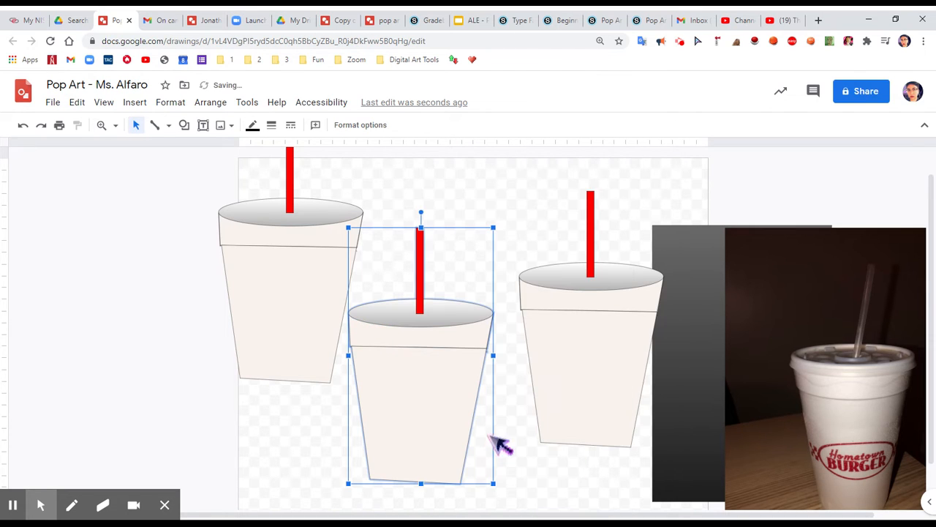
Group all the shapes of the upper-left cup and straw and move the group down over the canvas's left edge.
{"action": "left_click", "coordinate": [359, 156]}
{"action": "left_click_drag", "start_coordinate": [219, 158], "coordinate": [334, 392]}
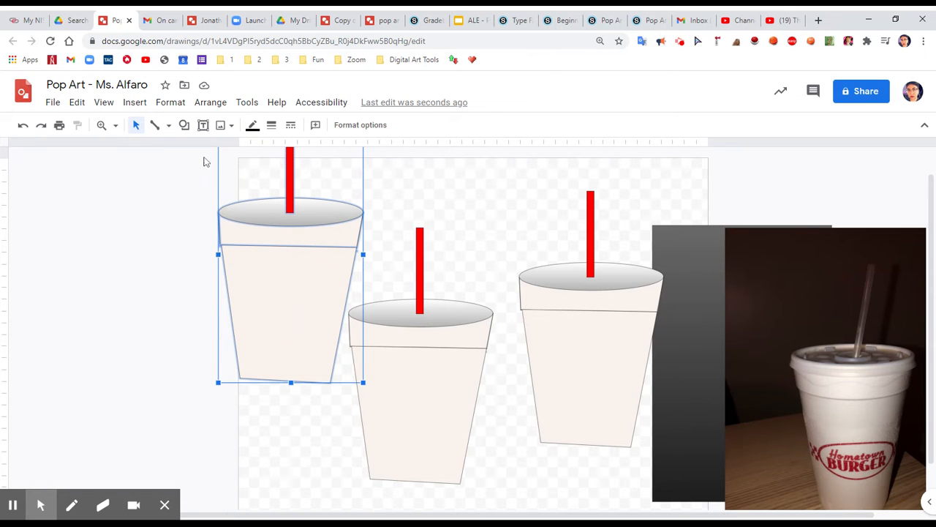
{"action": "left_click", "coordinate": [212, 103]}
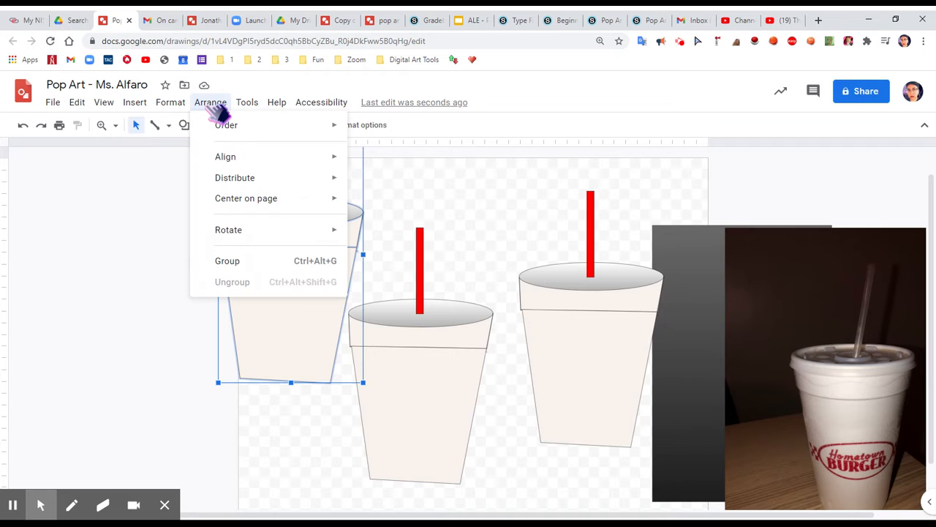
{"action": "left_click", "coordinate": [236, 262]}
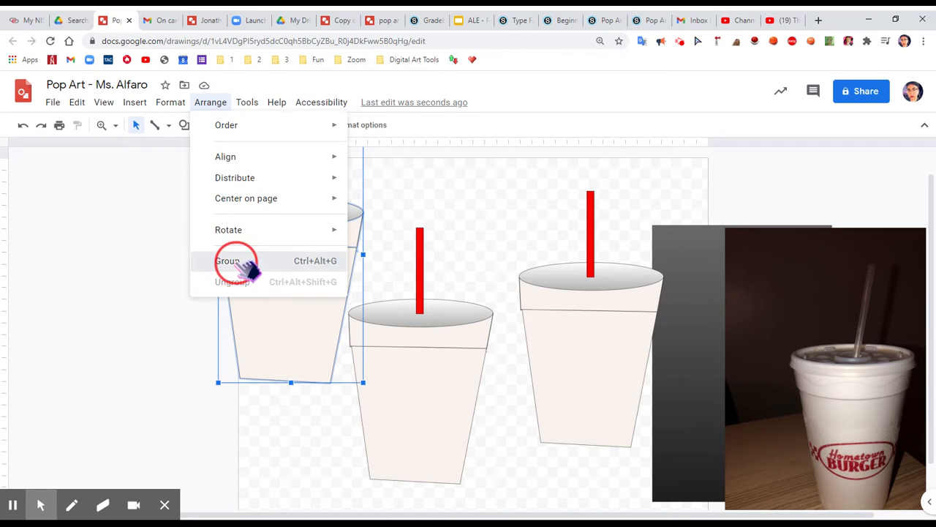
{"action": "left_click", "coordinate": [144, 331]}
{"action": "left_click", "coordinate": [299, 286]}
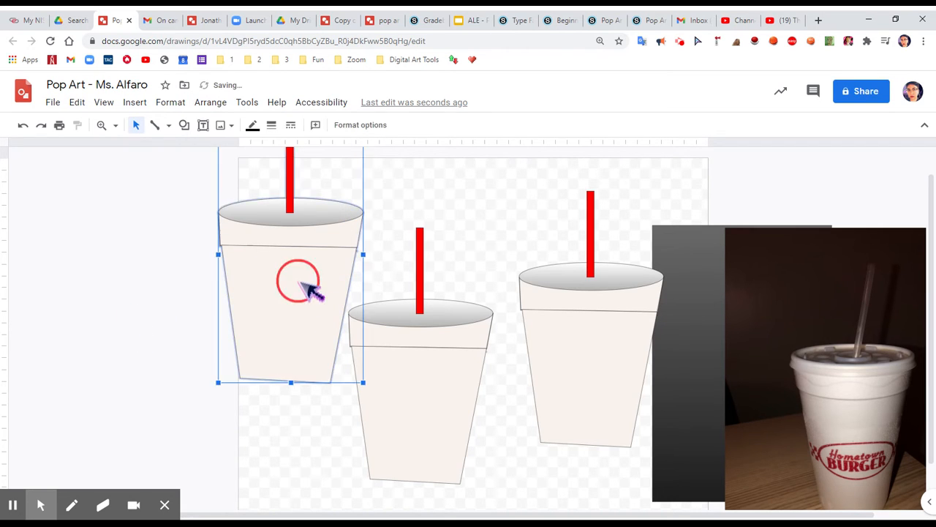
{"action": "left_click_drag", "start_coordinate": [299, 286], "coordinate": [248, 430]}
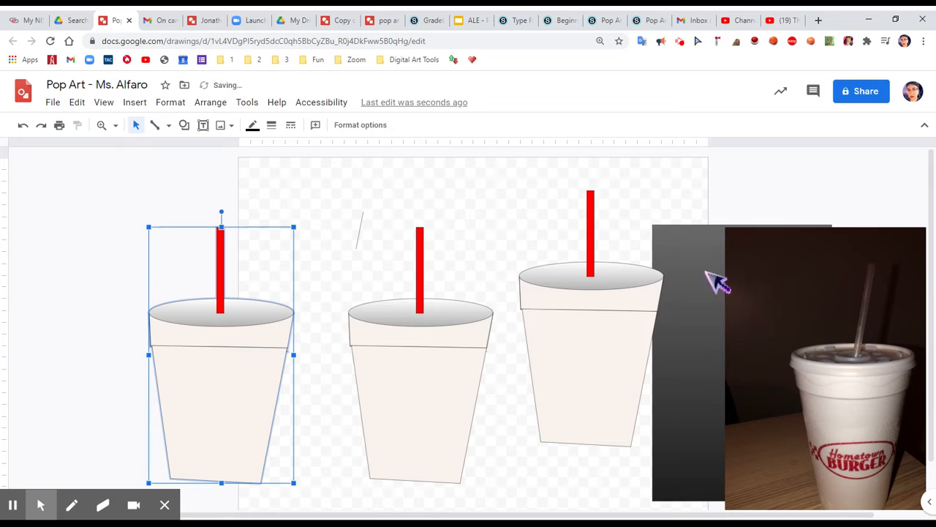
Try moving the lid band and straw of the ungrouped cup near the dark gradient rectangle separately, and undo the moves.
{"action": "left_click_drag", "start_coordinate": [602, 301], "coordinate": [467, 280]}
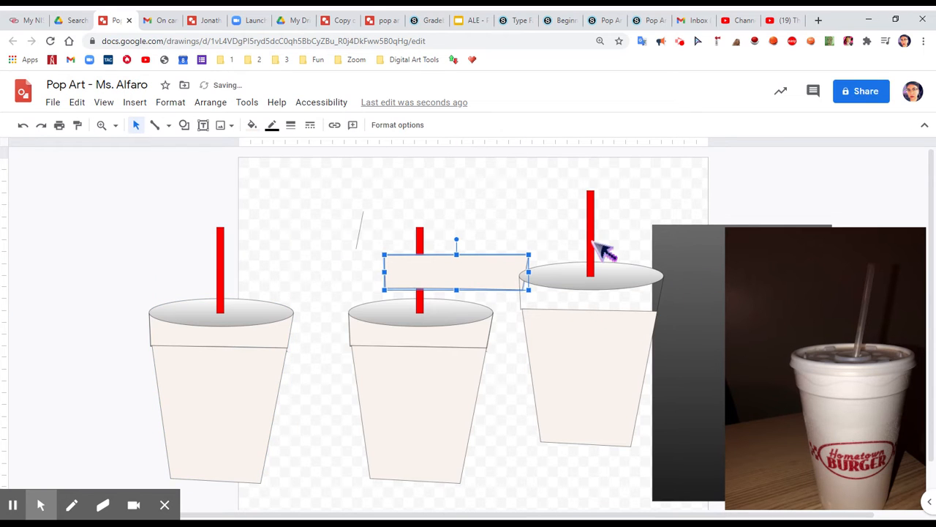
{"action": "left_click_drag", "start_coordinate": [593, 243], "coordinate": [547, 207]}
{"action": "key", "text": "ctrl+z"}
{"action": "key", "text": "ctrl+z"}
{"action": "key", "text": "ctrl+z"}
{"action": "key", "text": "ctrl+z"}
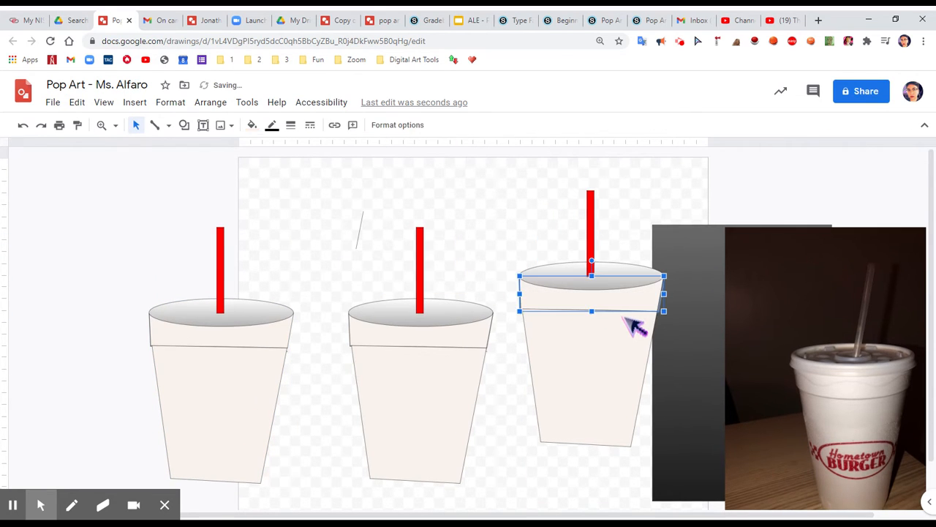
Move the remaining grouped cup off the canvas's left side beside the other cups and delete the stray line left behind.
{"action": "left_click", "coordinate": [363, 230]}
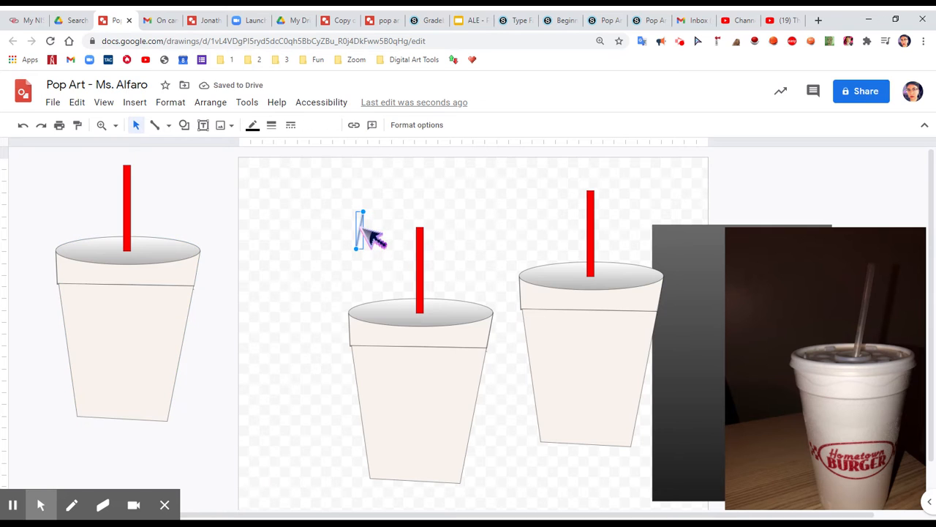
{"action": "left_click", "coordinate": [13, 505]}
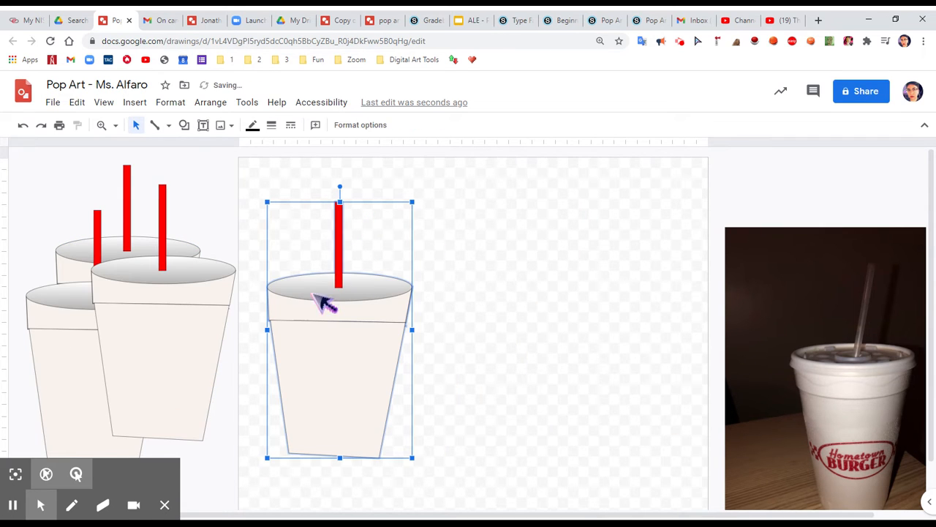
{"action": "left_click_drag", "start_coordinate": [374, 372], "coordinate": [163, 363]}
{"action": "left_click", "coordinate": [350, 333]}
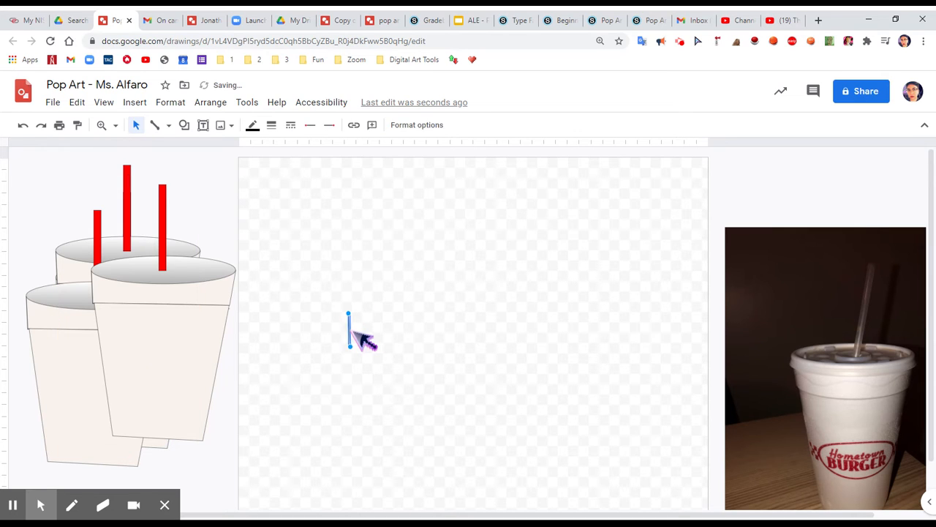
{"action": "key", "text": "Delete"}
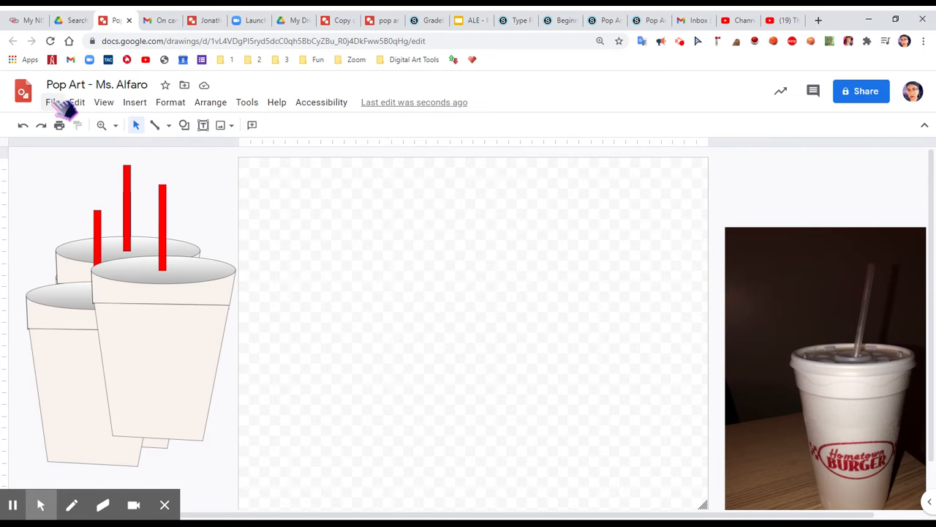
Draw a rectangle covering the upper-left quarter of the canvas and fill it with bright green.
{"action": "left_click", "coordinate": [186, 125]}
{"action": "mouse_move", "coordinate": [243, 151]}
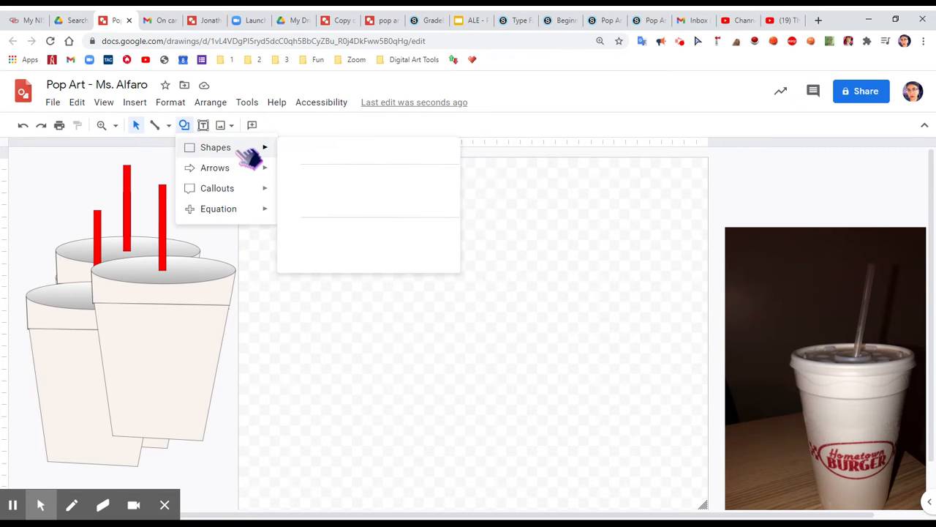
{"action": "left_click", "coordinate": [295, 156]}
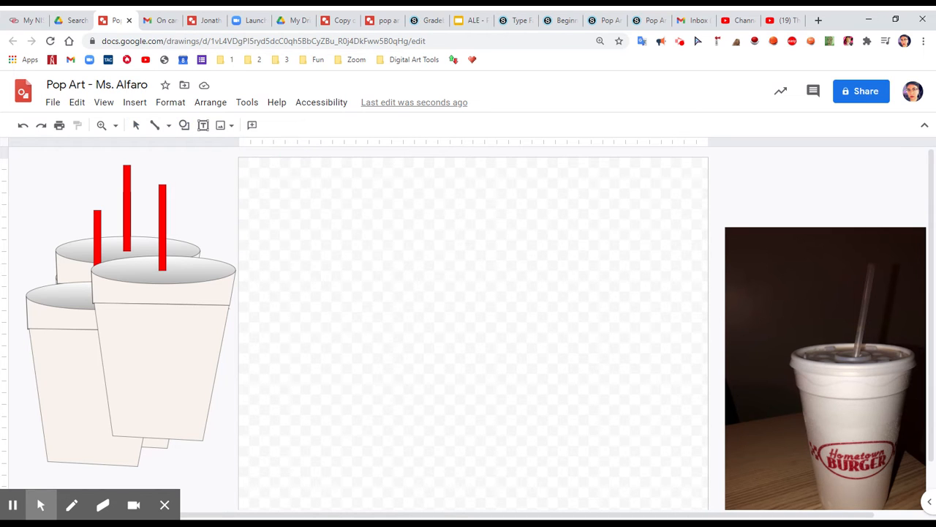
{"action": "left_click_drag", "start_coordinate": [241, 158], "coordinate": [471, 333]}
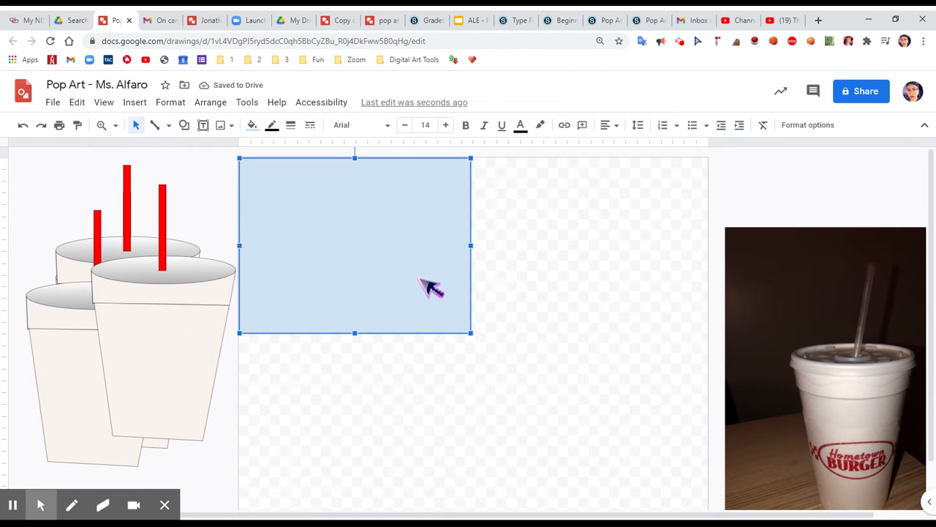
{"action": "left_click", "coordinate": [251, 124]}
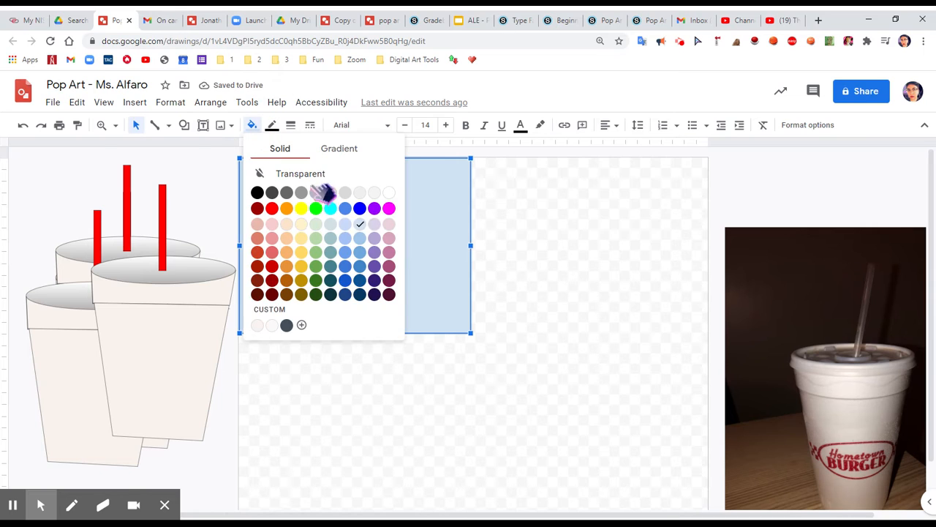
{"action": "left_click", "coordinate": [316, 208]}
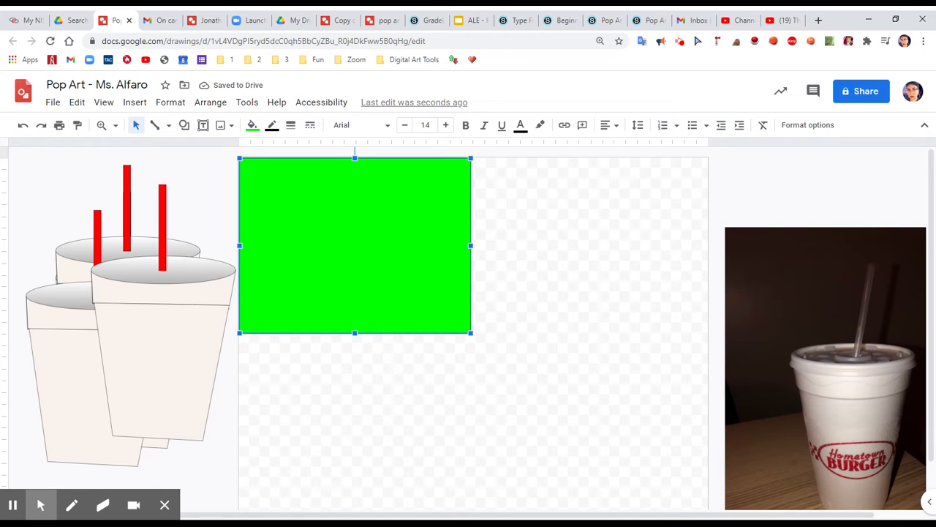
Duplicate the green rectangle, place the copy in the canvas's upper-right quarter and fill it with magenta.
{"action": "right_click", "coordinate": [409, 269]}
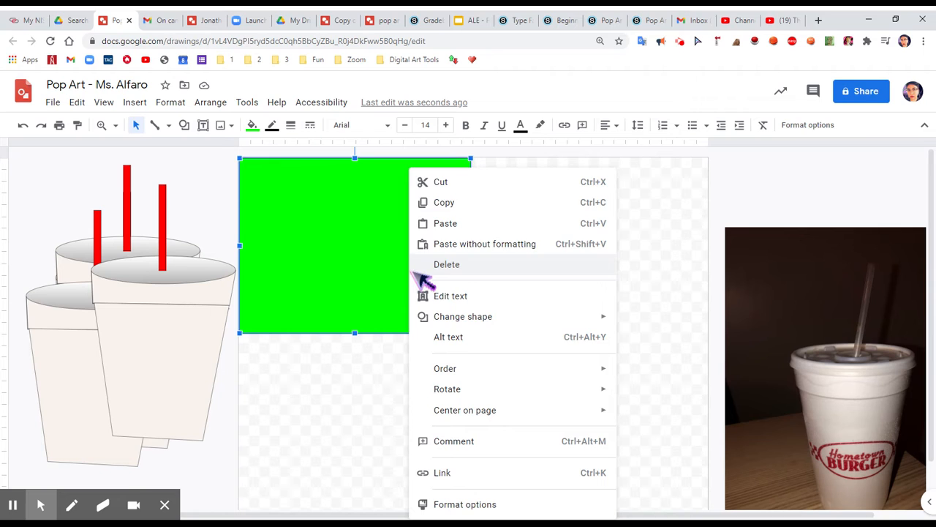
{"action": "left_click", "coordinate": [443, 201]}
{"action": "left_click", "coordinate": [420, 240]}
{"action": "right_click", "coordinate": [420, 239]}
{"action": "left_click", "coordinate": [445, 223]}
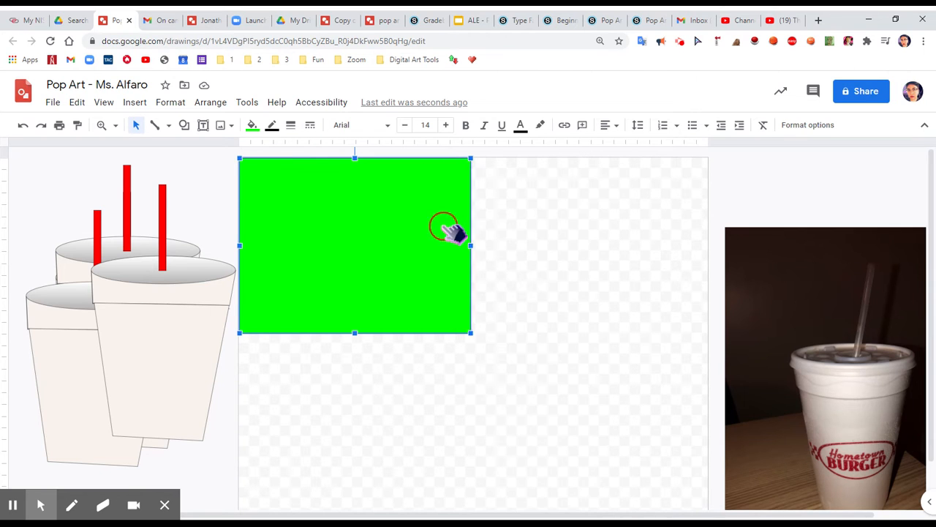
{"action": "left_click_drag", "start_coordinate": [428, 259], "coordinate": [631, 268]}
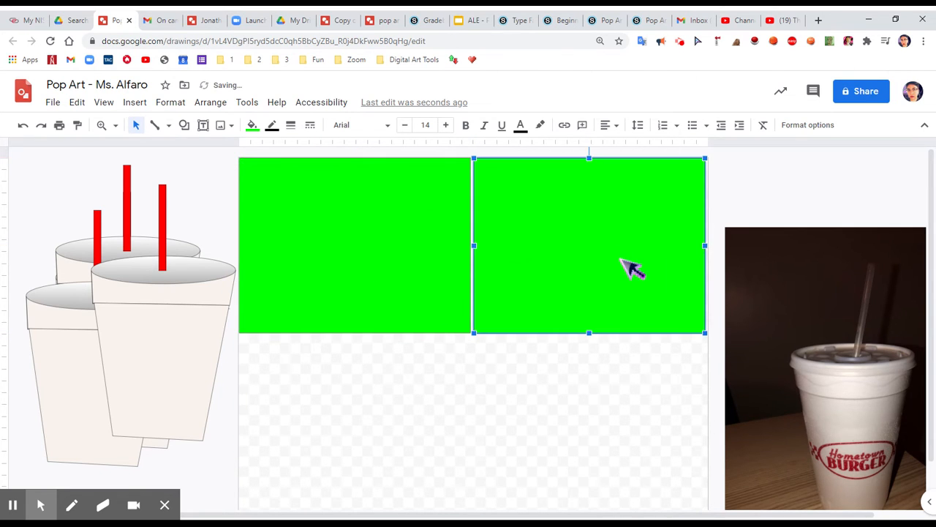
{"action": "left_click", "coordinate": [252, 125]}
{"action": "left_click", "coordinate": [388, 209]}
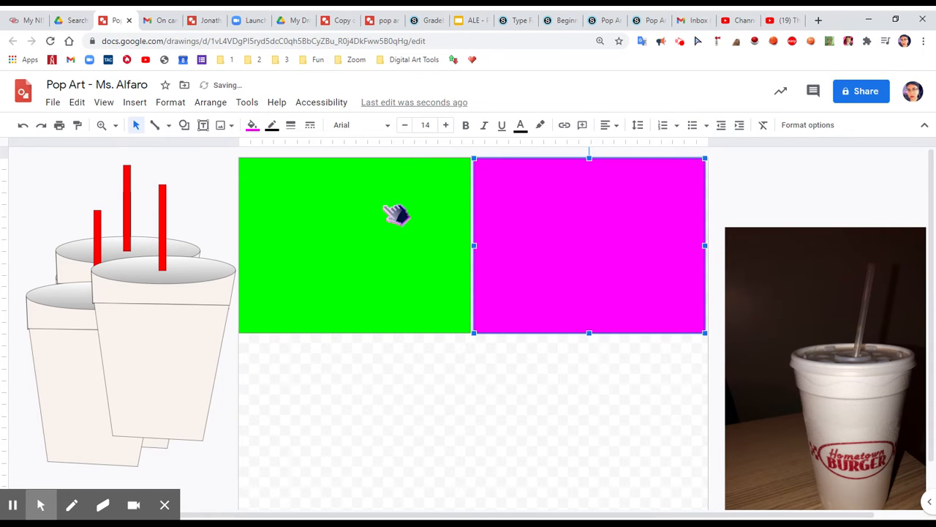
Copy the magenta rectangle and place the pasted duplicate in the lower-left quarter of the canvas.
{"action": "right_click", "coordinate": [553, 300]}
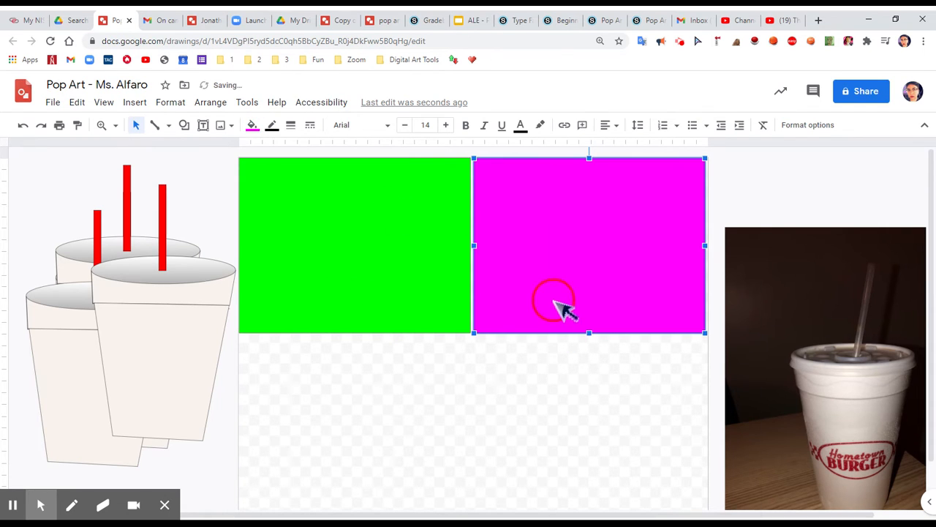
{"action": "left_click", "coordinate": [606, 207]}
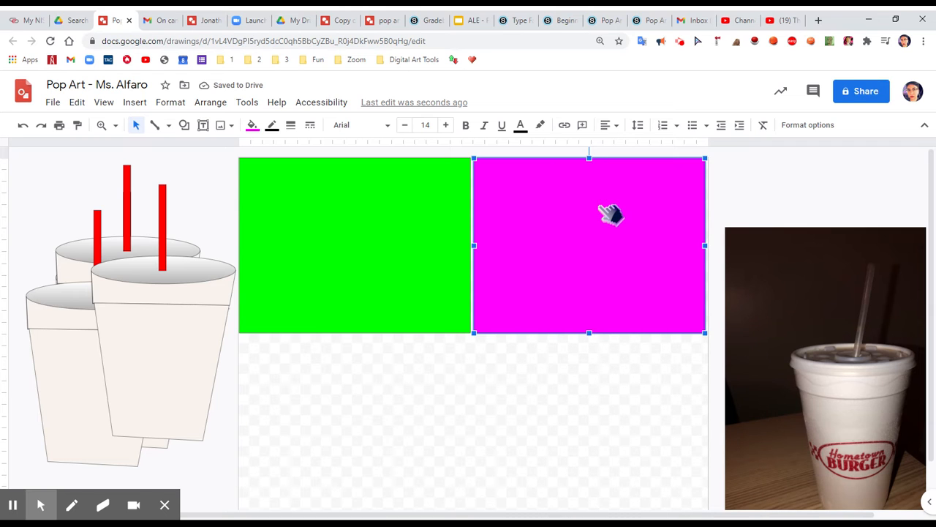
{"action": "key", "text": "ctrl+v"}
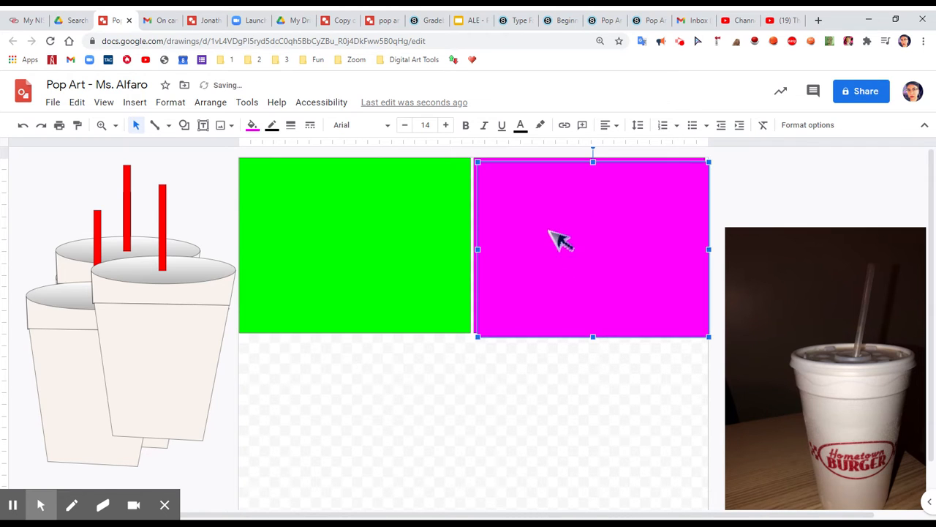
{"action": "left_click_drag", "start_coordinate": [549, 231], "coordinate": [316, 407]}
{"action": "left_click", "coordinate": [19, 510]}
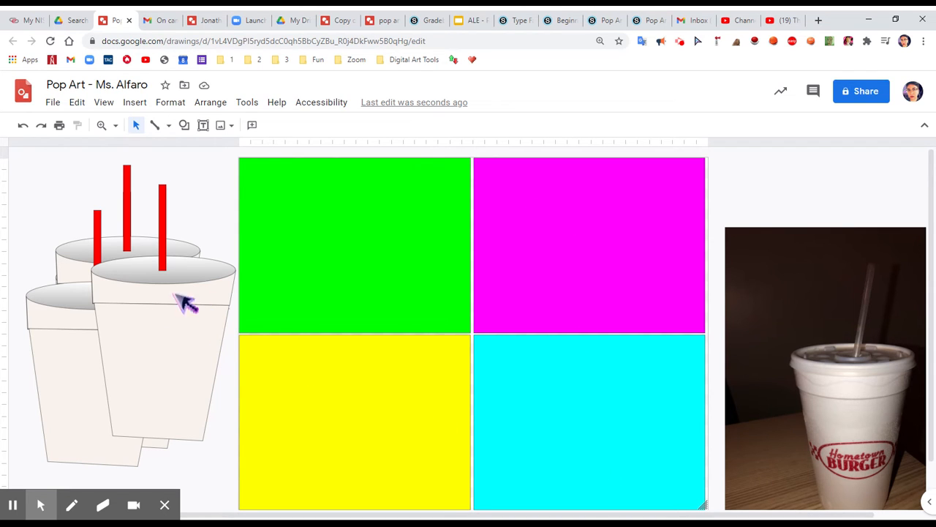
Move the front grouped cup from beside the canvas onto the yellow rectangle and send that rectangle to the back.
{"action": "left_click", "coordinate": [165, 314]}
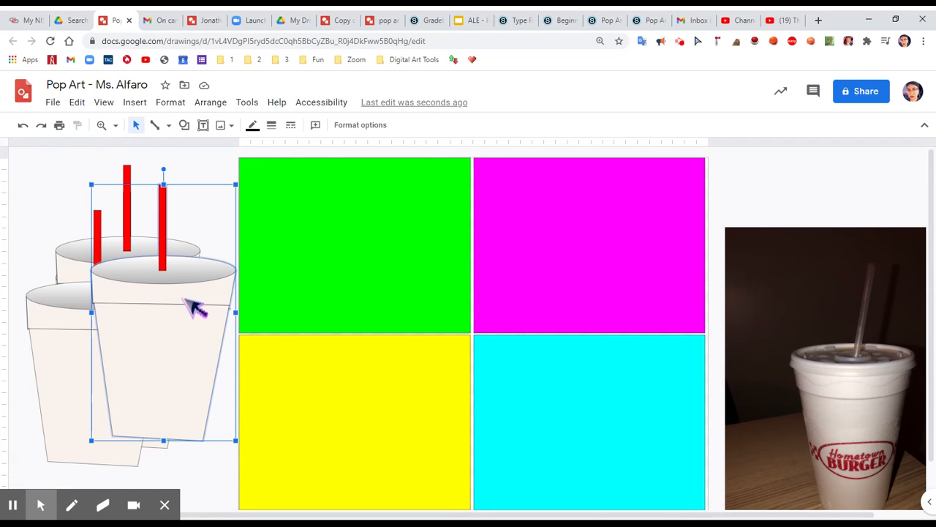
{"action": "left_click_drag", "start_coordinate": [165, 313], "coordinate": [372, 393]}
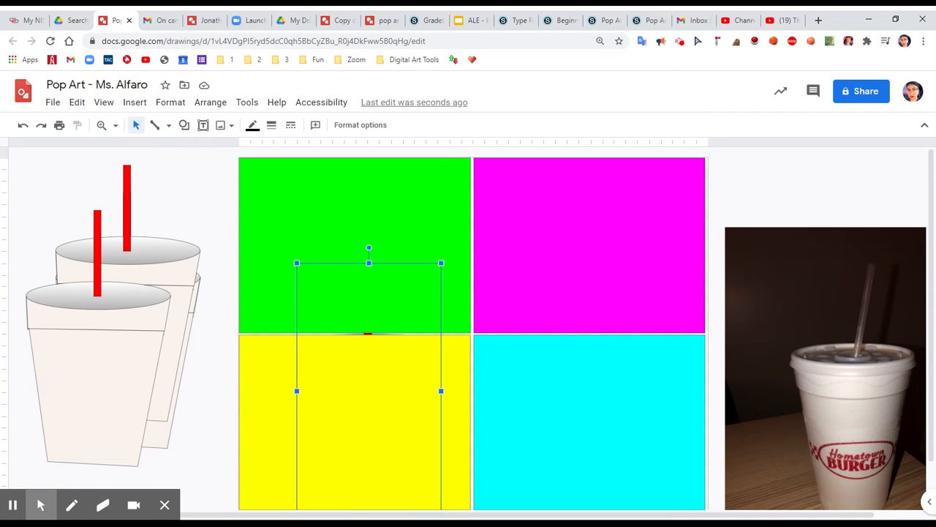
{"action": "right_click", "coordinate": [371, 370]}
{"action": "mouse_move", "coordinate": [374, 369]}
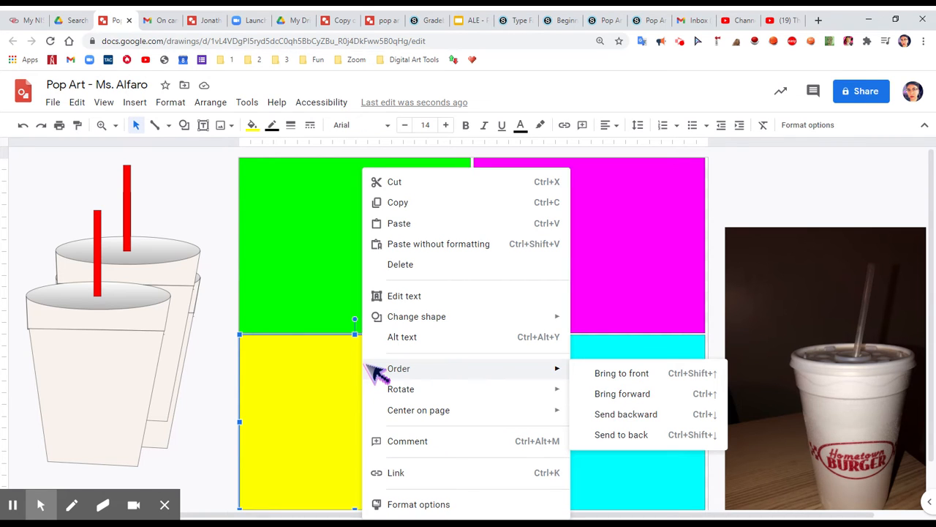
{"action": "left_click", "coordinate": [303, 398]}
{"action": "right_click", "coordinate": [334, 377]}
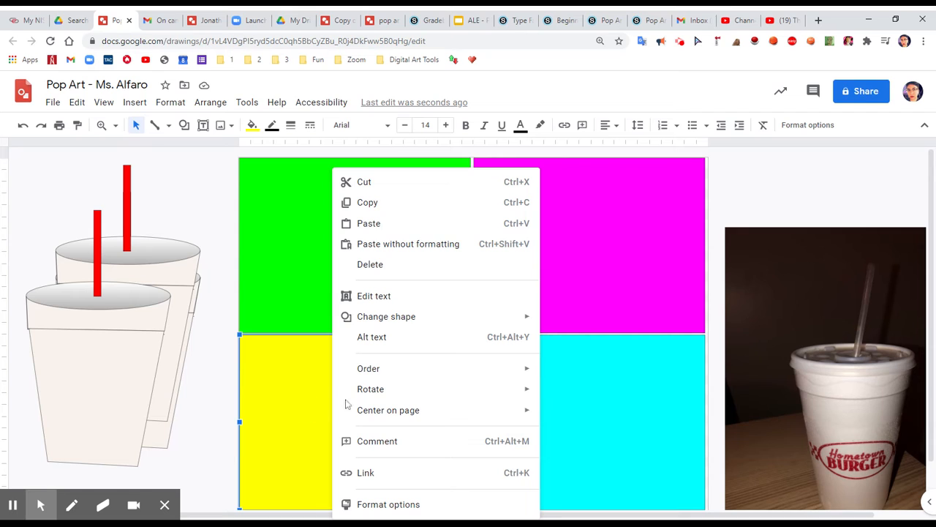
{"action": "mouse_move", "coordinate": [435, 370]}
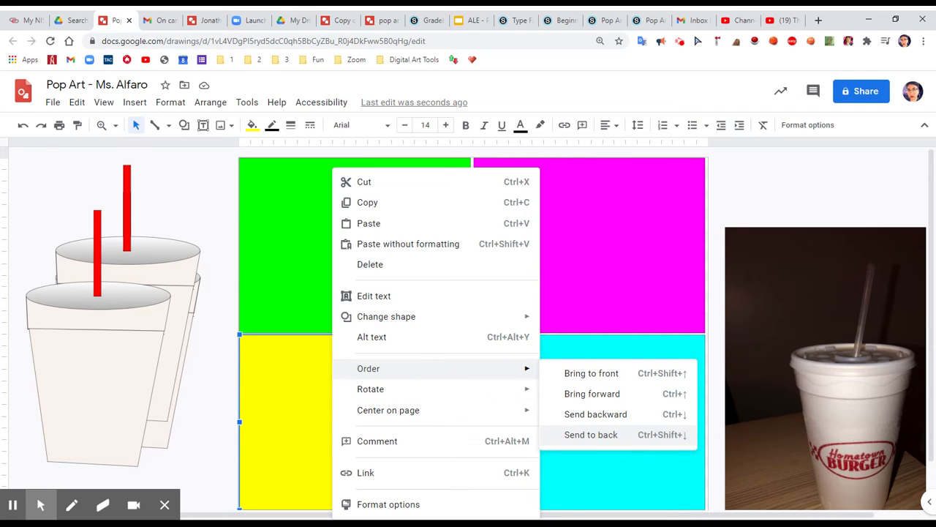
{"action": "left_click", "coordinate": [611, 436]}
Send the green rectangle to the back, behind the cup's straw.
{"action": "right_click", "coordinate": [381, 249]}
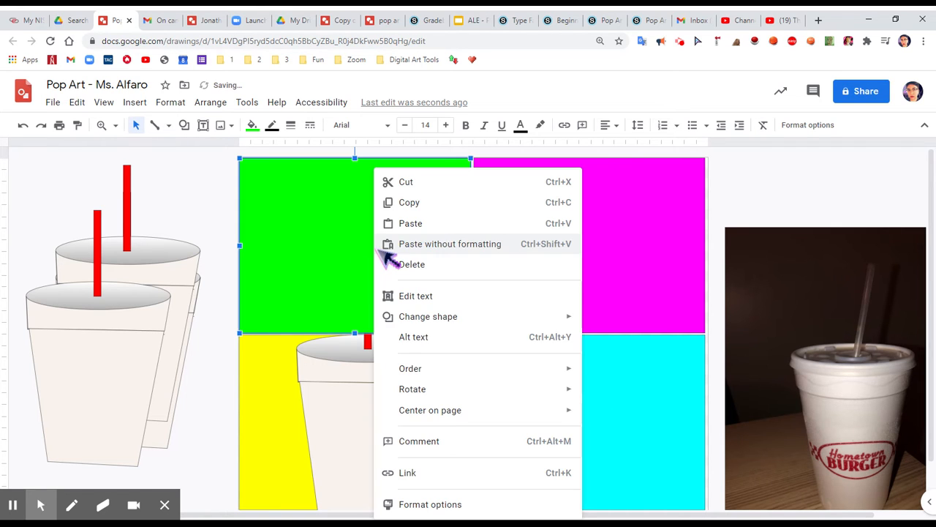
{"action": "mouse_move", "coordinate": [443, 396]}
{"action": "mouse_move", "coordinate": [444, 374]}
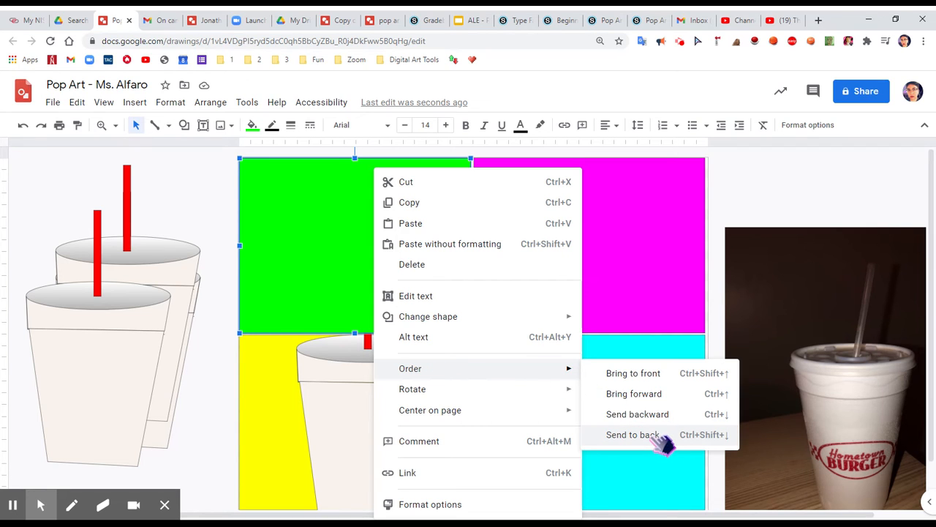
{"action": "left_click", "coordinate": [219, 202]}
{"action": "left_click", "coordinate": [343, 231]}
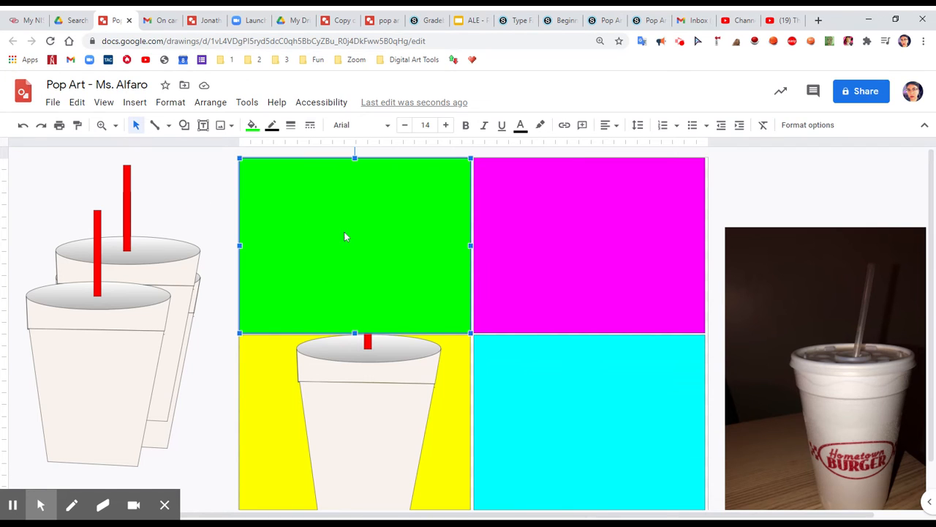
{"action": "left_click", "coordinate": [209, 101]}
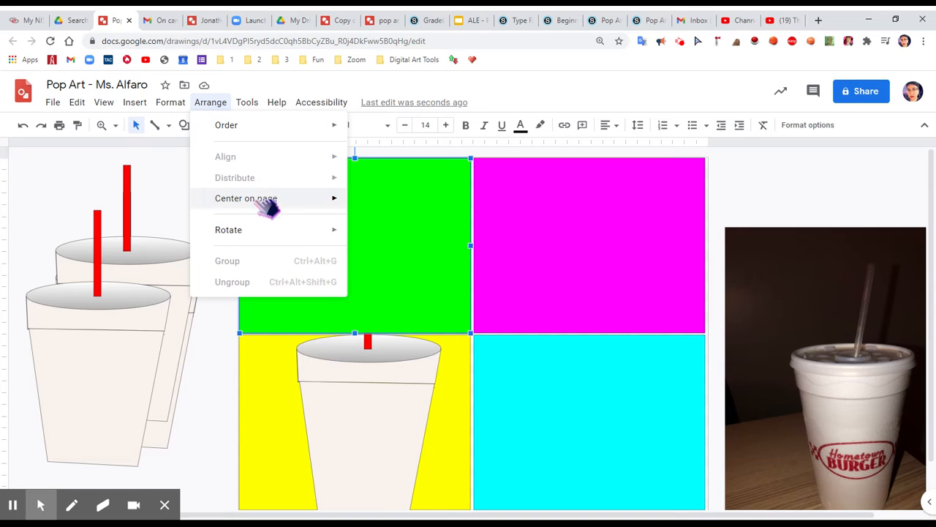
{"action": "mouse_move", "coordinate": [292, 130]}
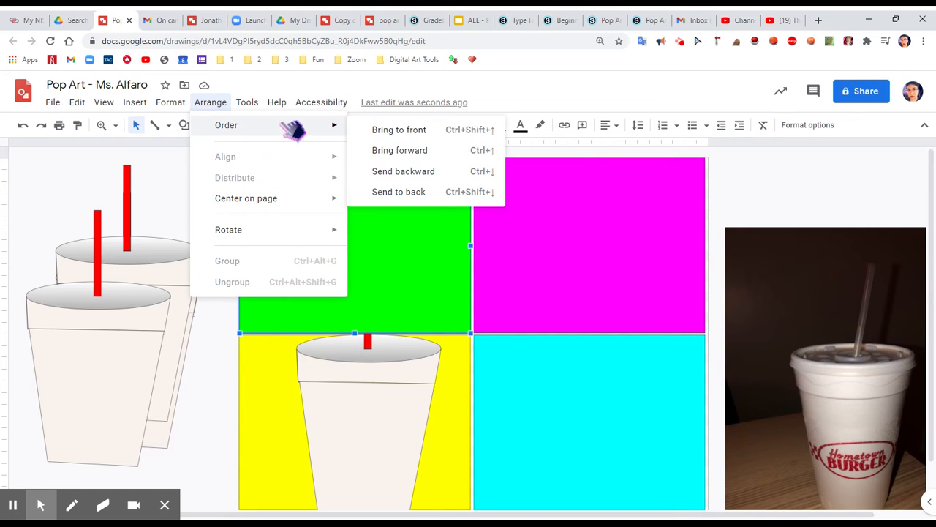
{"action": "left_click", "coordinate": [438, 193]}
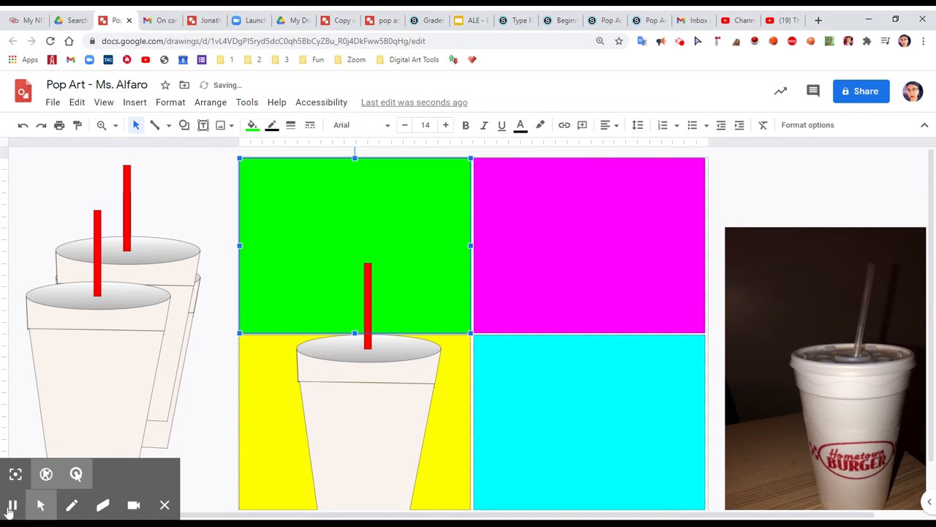
{"action": "left_click", "coordinate": [12, 505]}
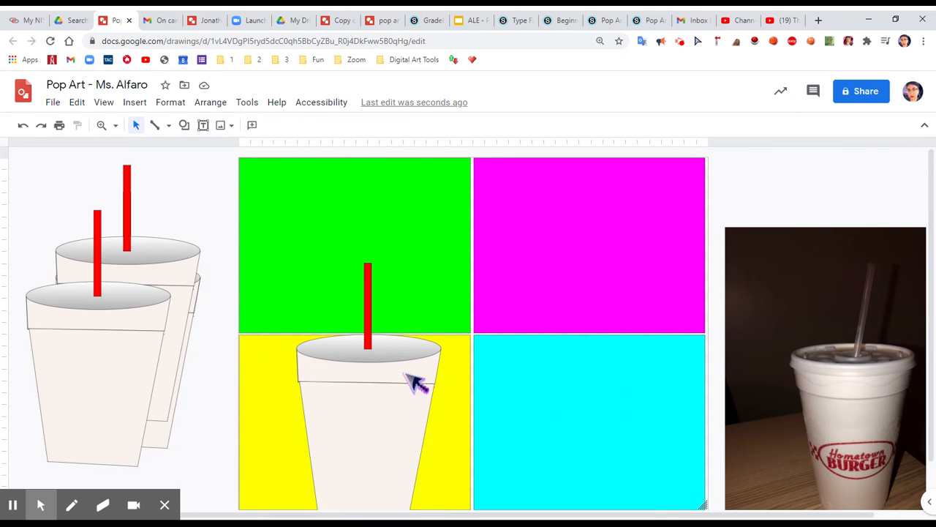
Move another grouped cup from beside the canvas onto the magenta rectangle and send that rectangle to the back.
{"action": "left_click_drag", "start_coordinate": [139, 364], "coordinate": [677, 246]}
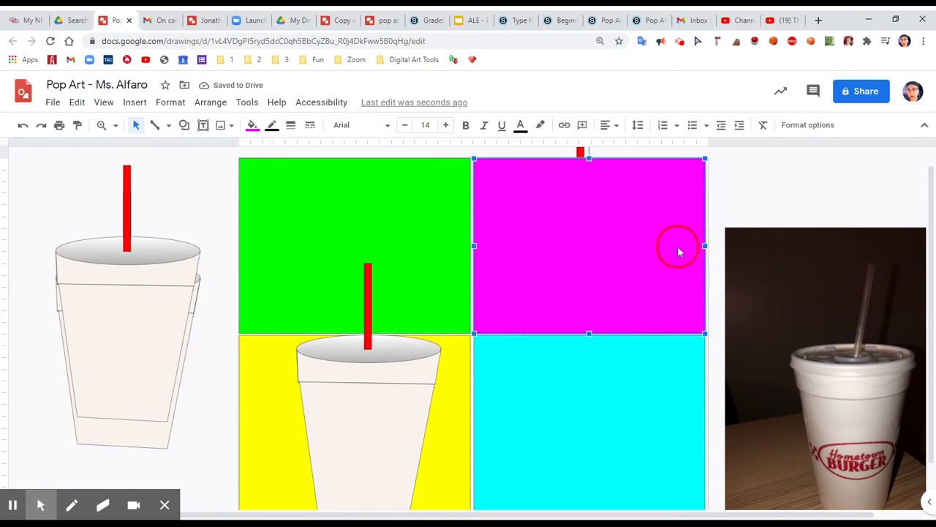
{"action": "right_click", "coordinate": [672, 240]}
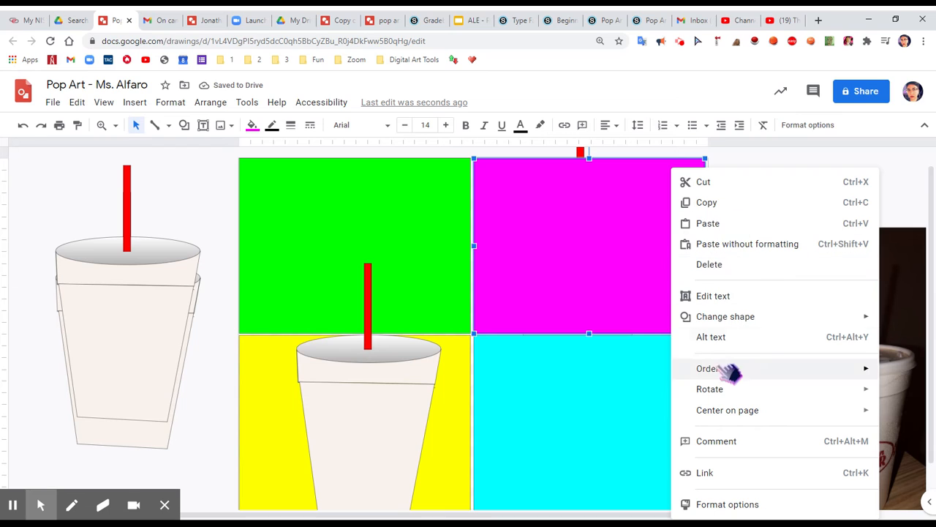
{"action": "mouse_move", "coordinate": [713, 369]}
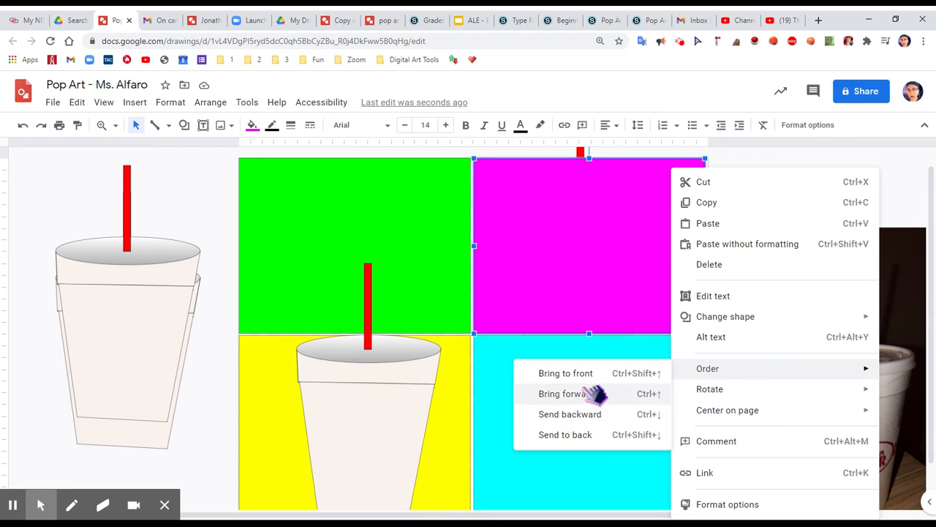
{"action": "left_click", "coordinate": [582, 436]}
Send the cyan rectangle to the back, behind the cup overlapping it.
{"action": "left_click", "coordinate": [514, 407]}
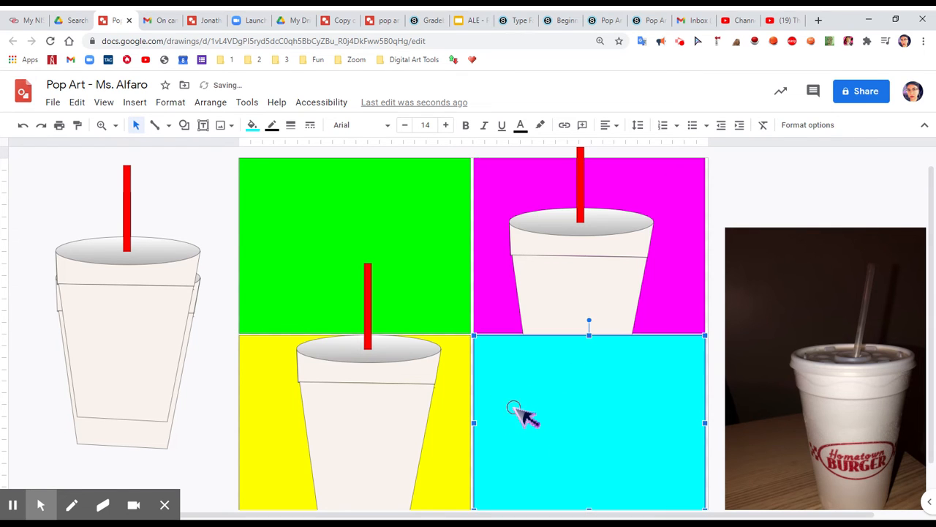
{"action": "right_click", "coordinate": [550, 418]}
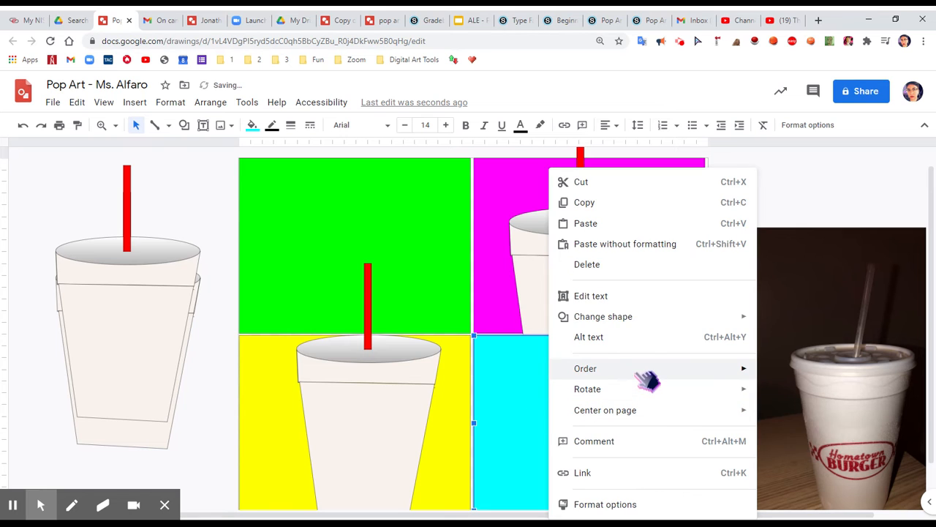
{"action": "mouse_move", "coordinate": [647, 371]}
{"action": "left_click", "coordinate": [807, 435]}
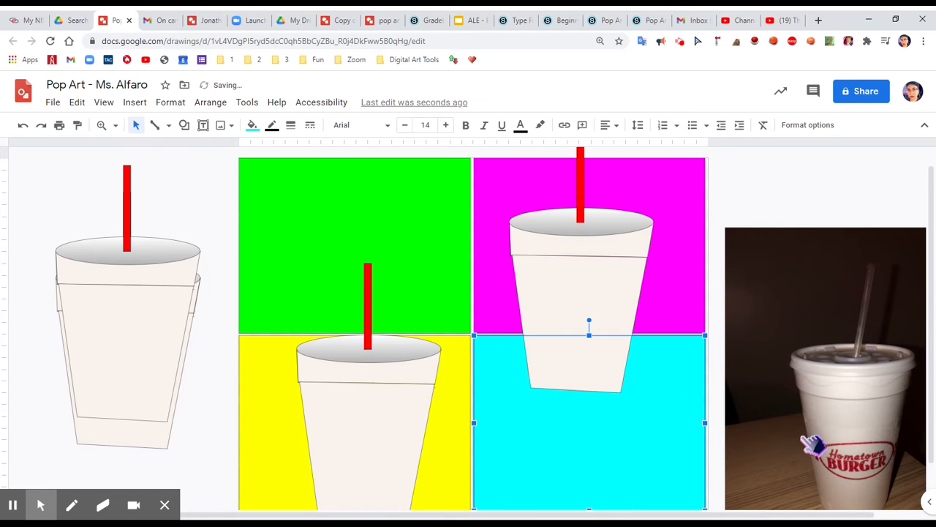
Shrink the cup to fit centrally inside the yellow rectangle, and move the large cup on magenta back off the canvas's left side.
{"action": "left_click", "coordinate": [606, 307]}
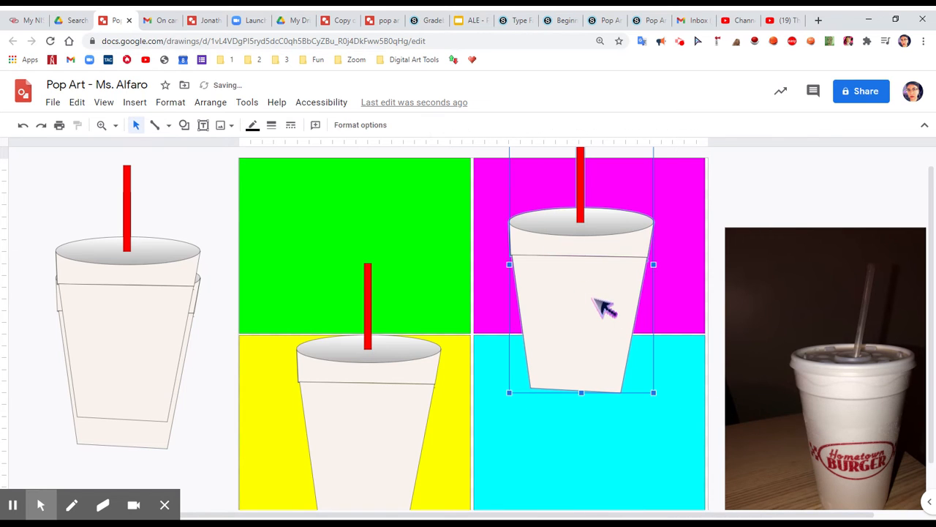
{"action": "left_click", "coordinate": [389, 380]}
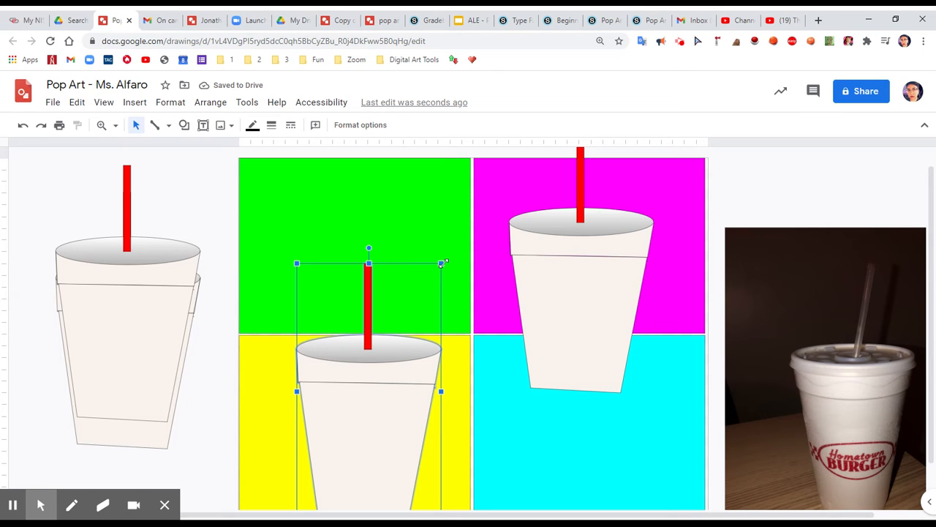
{"action": "left_click_drag", "start_coordinate": [441, 264], "coordinate": [378, 378]}
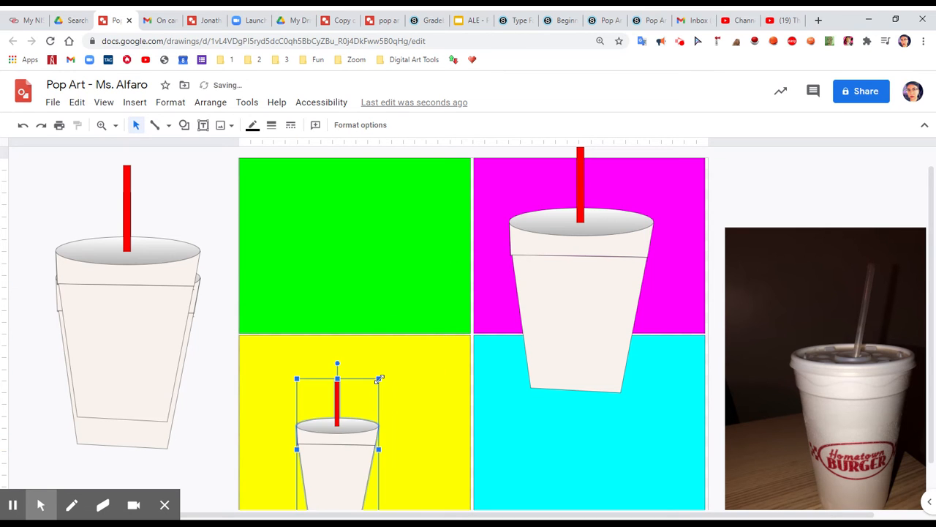
{"action": "left_click_drag", "start_coordinate": [363, 455], "coordinate": [388, 418]}
{"action": "left_click", "coordinate": [610, 274]}
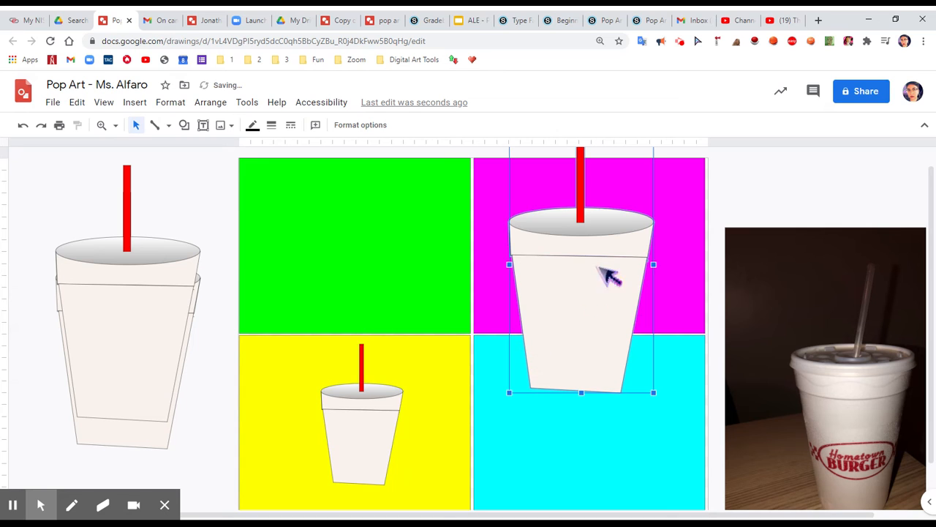
{"action": "left_click_drag", "start_coordinate": [600, 333], "coordinate": [163, 365]}
Duplicate the small cup on the yellow rectangle three times and centre one copy each on the cyan, magenta and green rectangles.
{"action": "left_click", "coordinate": [396, 439]}
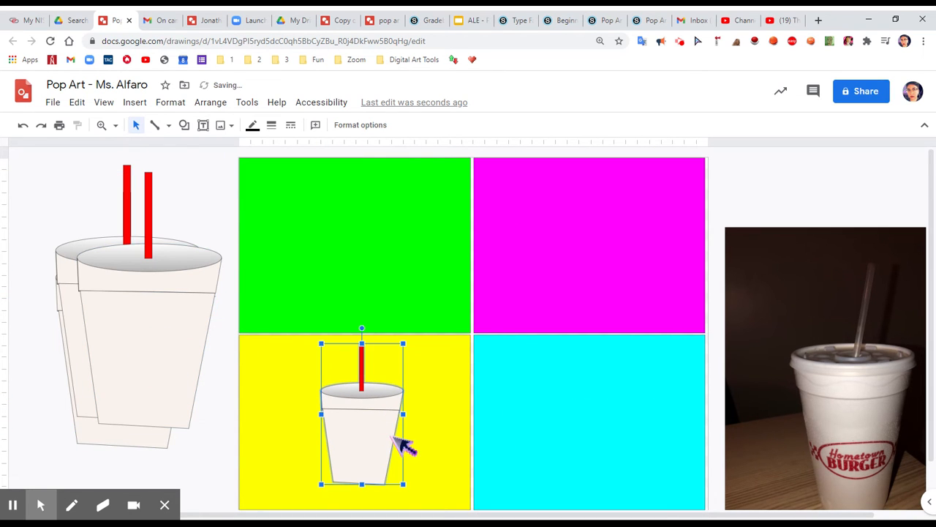
{"action": "left_click_drag", "start_coordinate": [390, 437], "coordinate": [603, 437]}
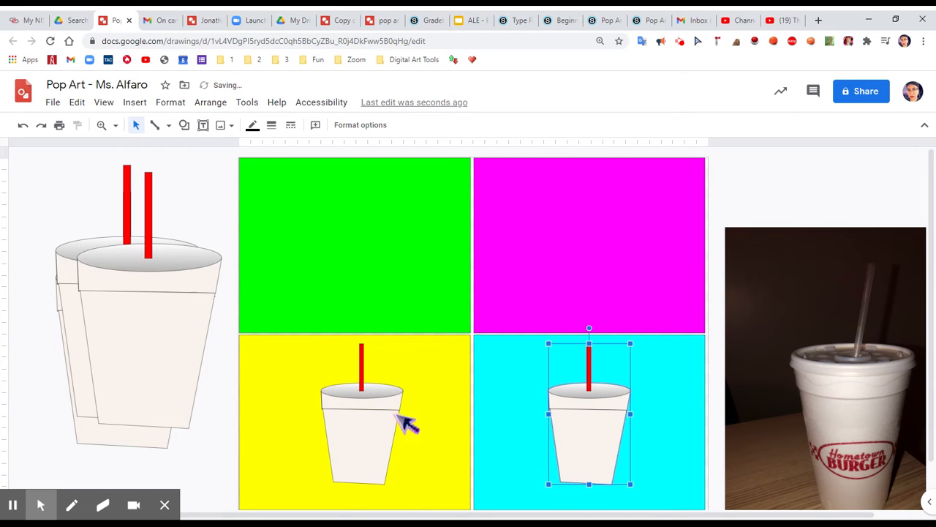
{"action": "left_click", "coordinate": [373, 427]}
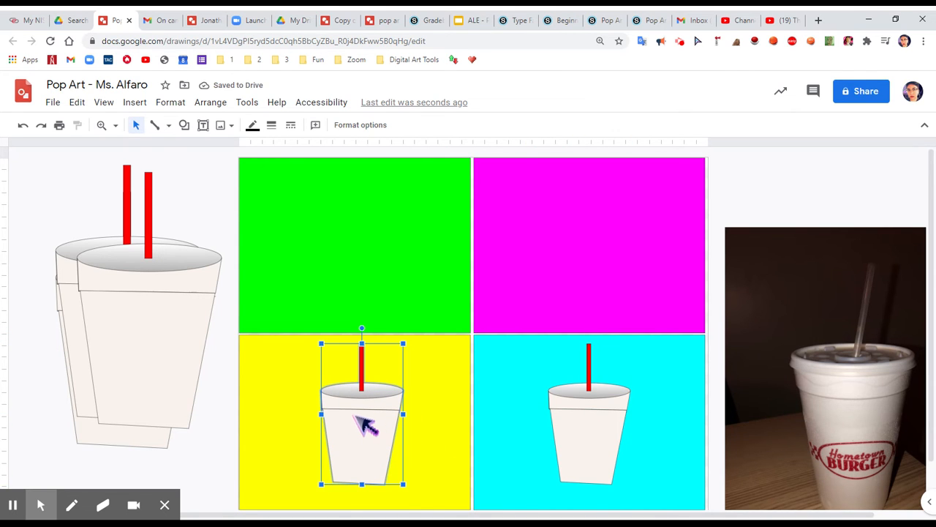
{"action": "key", "text": "ctrl+d"}
{"action": "left_click_drag", "start_coordinate": [369, 442], "coordinate": [594, 257]}
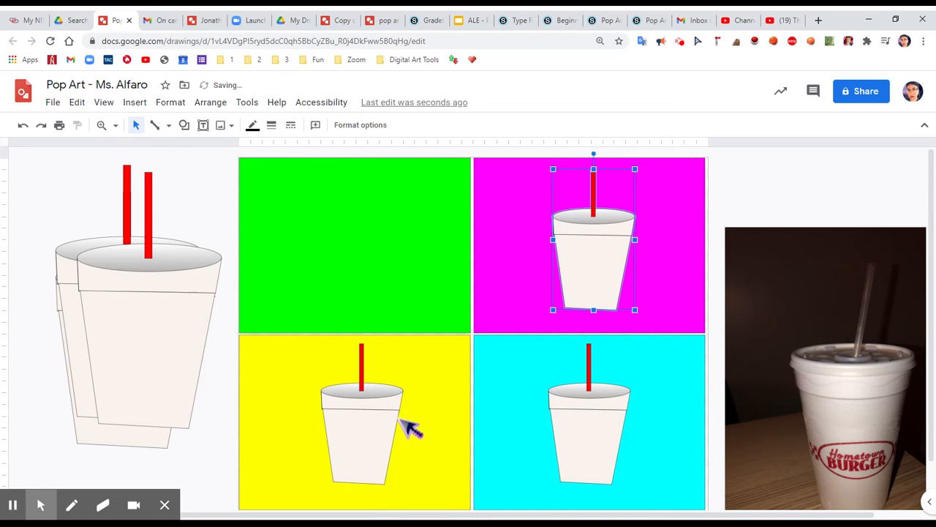
{"action": "left_click", "coordinate": [373, 425]}
{"action": "key", "text": "ctrl+d"}
{"action": "left_click_drag", "start_coordinate": [371, 424], "coordinate": [358, 259]}
{"action": "mouse_move", "coordinate": [13, 505]}
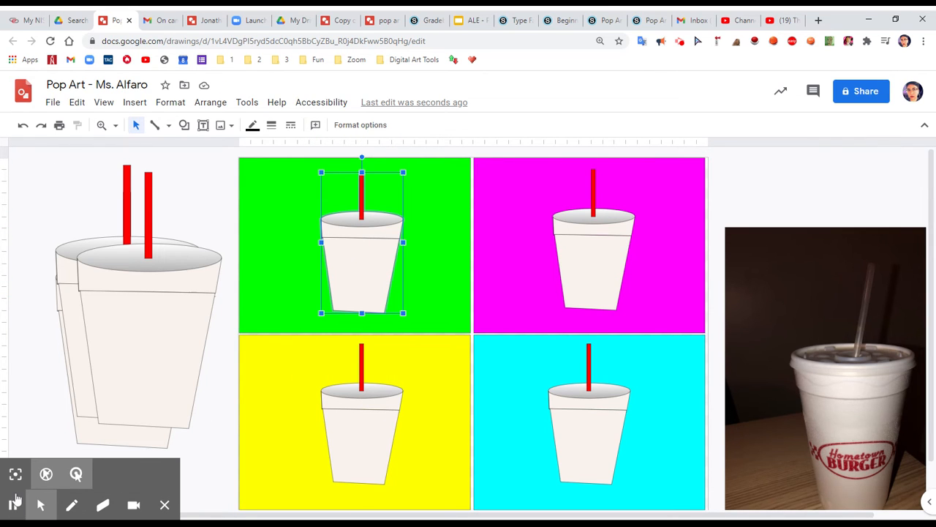
Look through the other open drawings and Google Drive for a pop art example, and return to the cup drawing.
{"action": "left_click", "coordinate": [389, 20]}
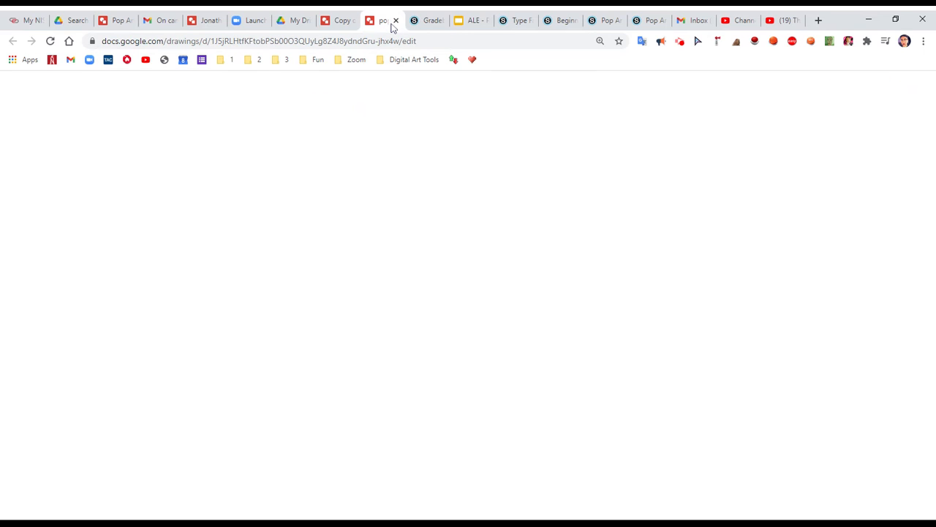
{"action": "left_click", "coordinate": [338, 20]}
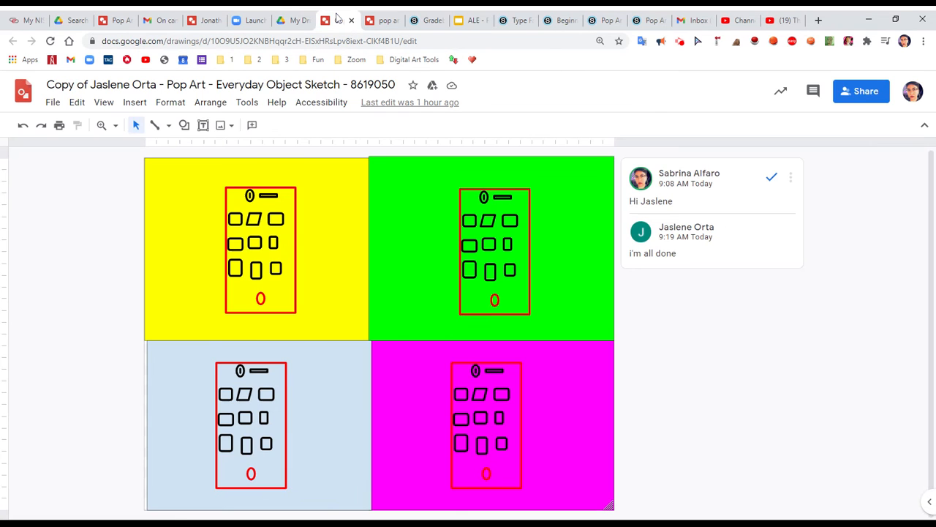
{"action": "left_click", "coordinate": [298, 21]}
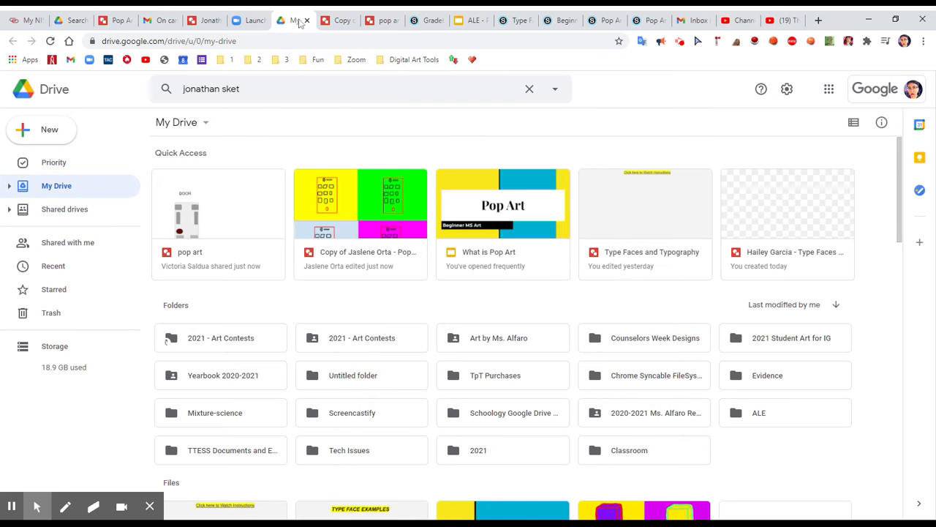
{"action": "left_click", "coordinate": [116, 21]}
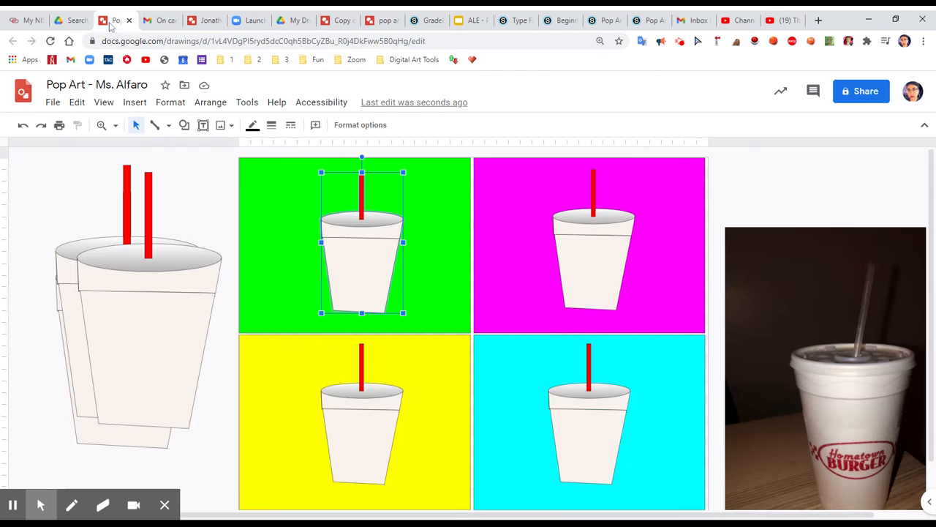
Delete the popsicle example image covering the cups on the canvas.
{"action": "mouse_move", "coordinate": [20, 513]}
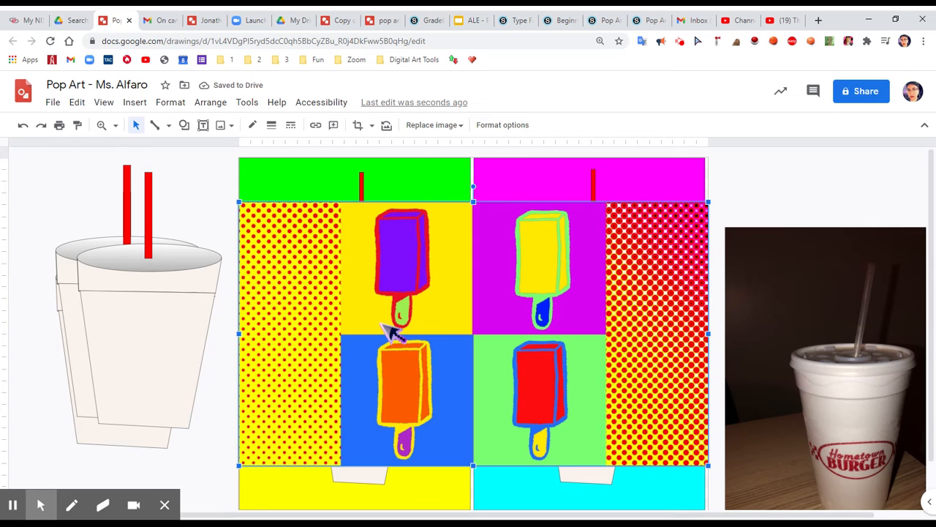
{"action": "key", "text": "Delete"}
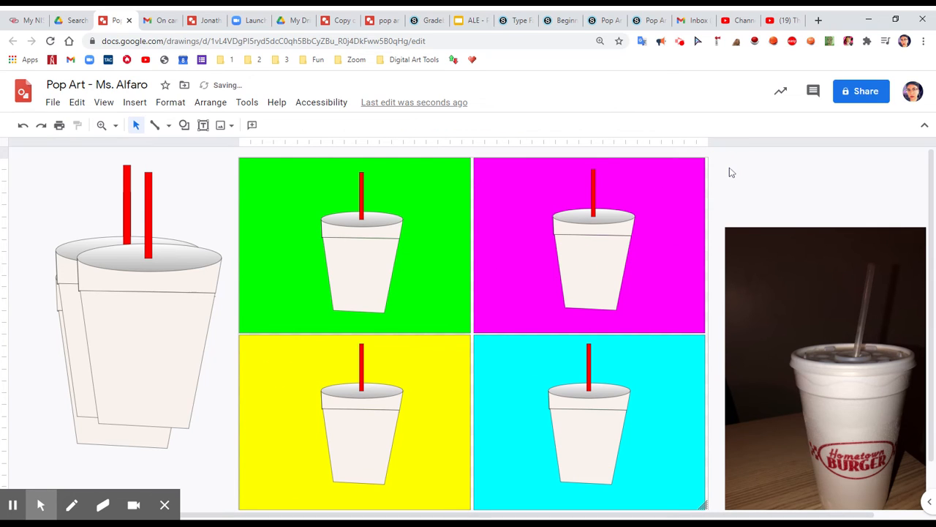
Fill the body of the cup on the magenta rectangle with solid bright green.
{"action": "left_click", "coordinate": [613, 270]}
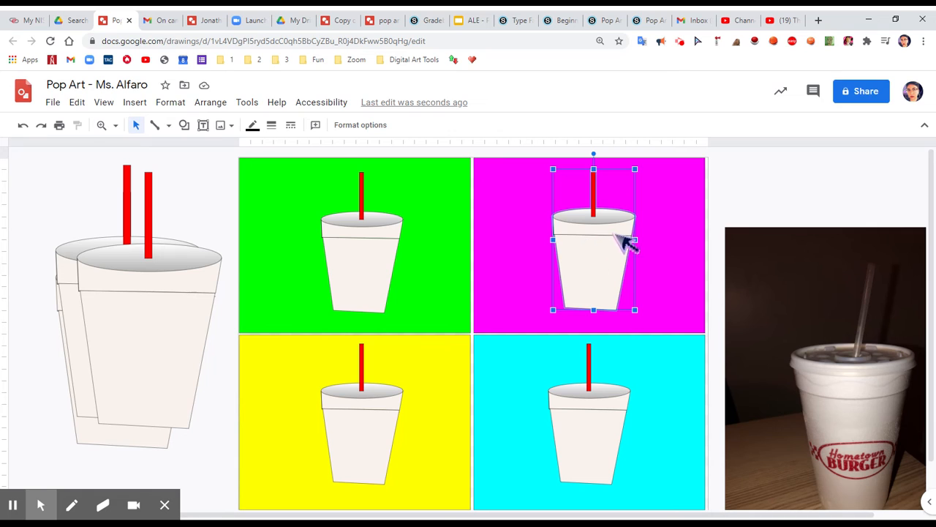
{"action": "left_click", "coordinate": [593, 284]}
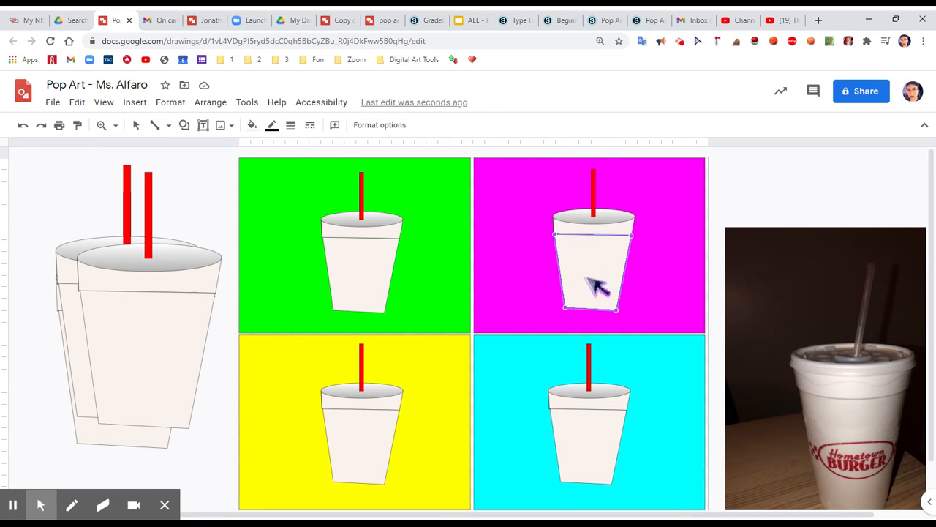
{"action": "left_click", "coordinate": [256, 126]}
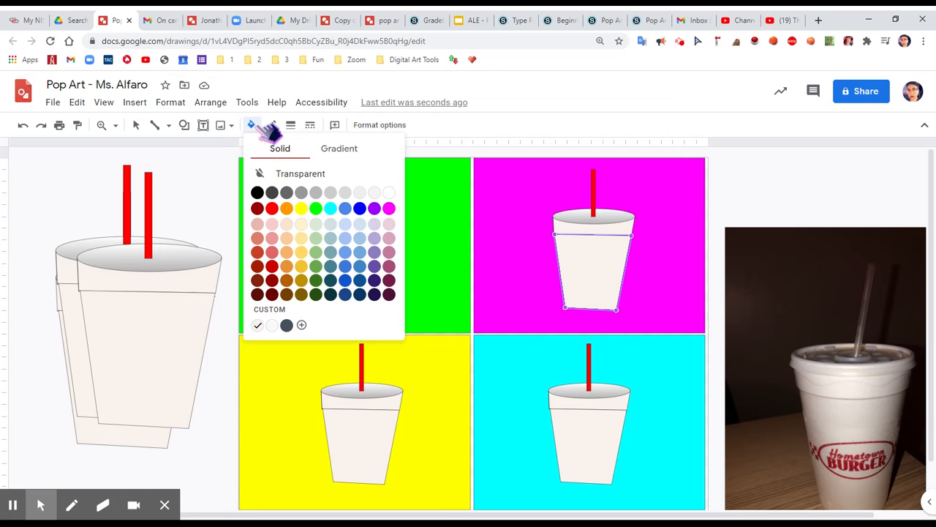
{"action": "left_click", "coordinate": [317, 209]}
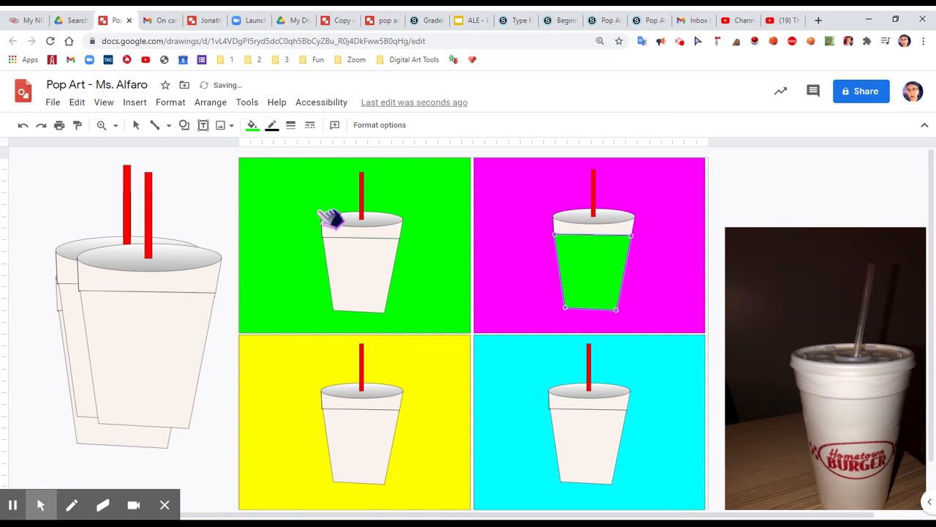
Fill the rim band of the magenta rectangle's cup with the same solid bright green as its body.
{"action": "left_click", "coordinate": [581, 229]}
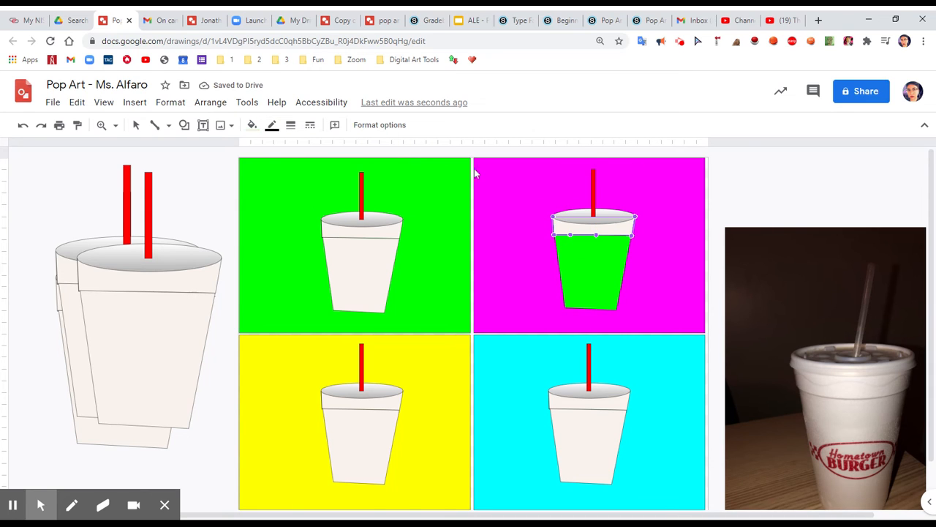
{"action": "left_click", "coordinate": [256, 125]}
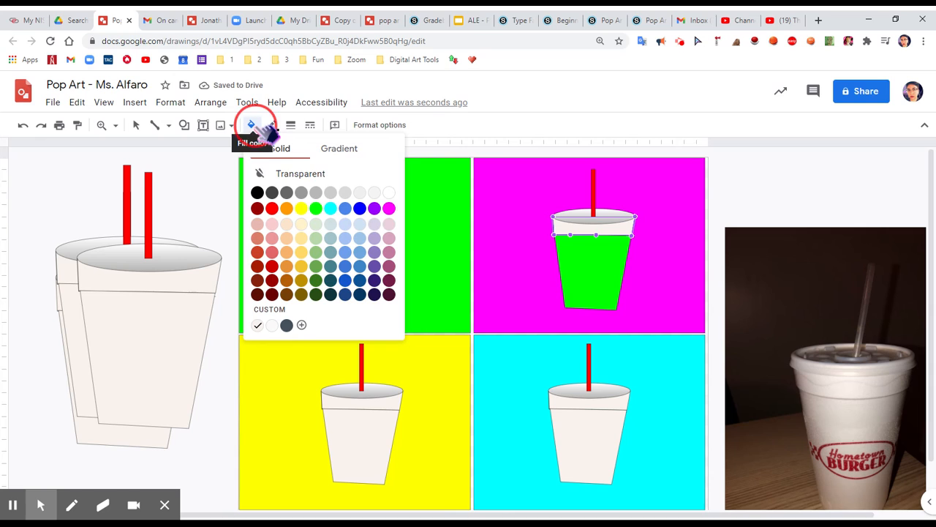
{"action": "left_click", "coordinate": [316, 208]}
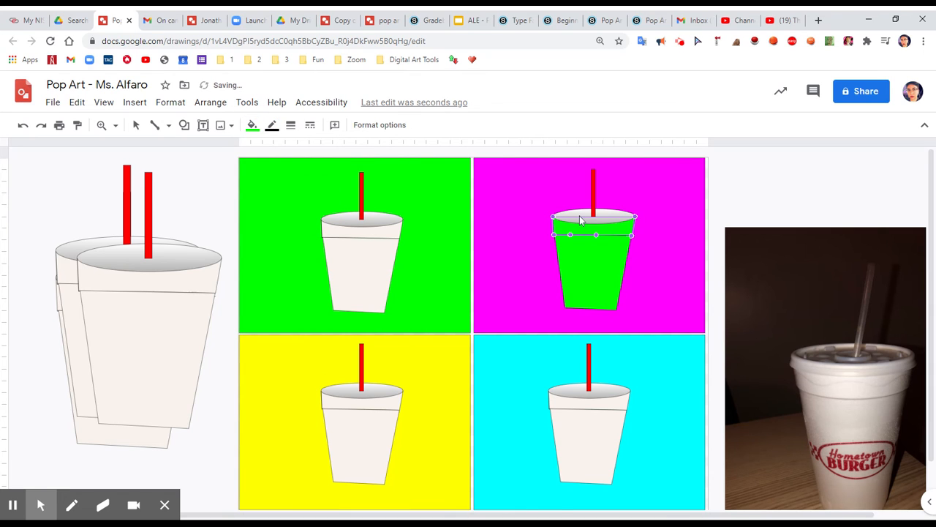
{"action": "key", "text": "ctrl+z"}
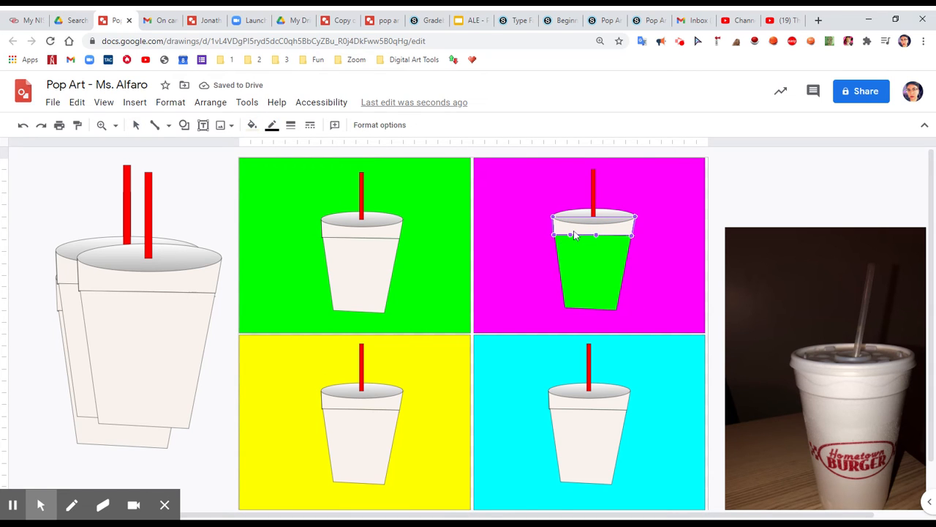
{"action": "left_click", "coordinate": [251, 126]}
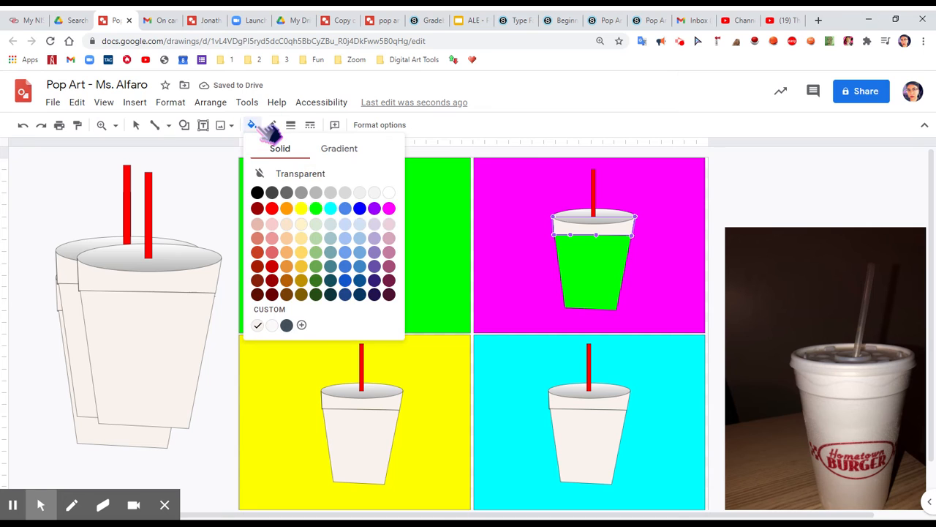
{"action": "left_click", "coordinate": [317, 209]}
Give the oval lid of the magenta rectangle's cup a light green gradient fill.
{"action": "left_click", "coordinate": [580, 224]}
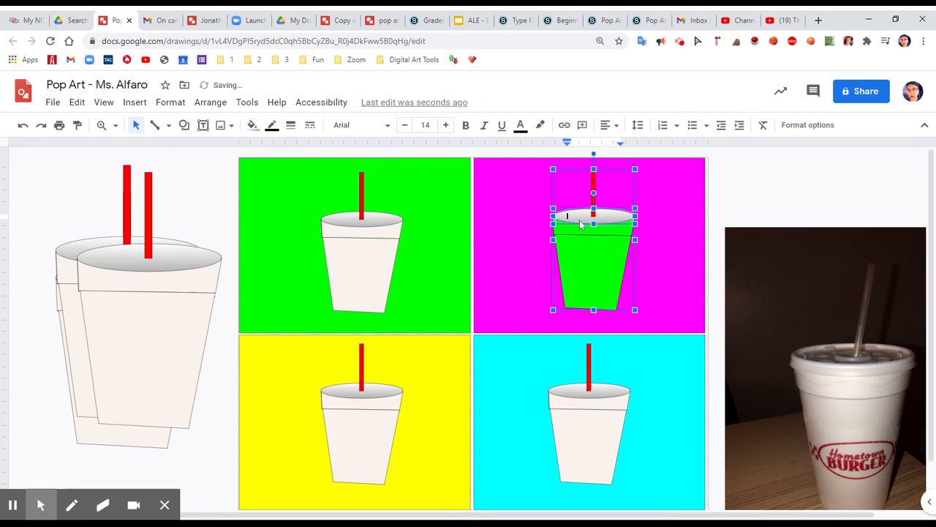
{"action": "left_click", "coordinate": [580, 224]}
{"action": "left_click", "coordinate": [252, 125]}
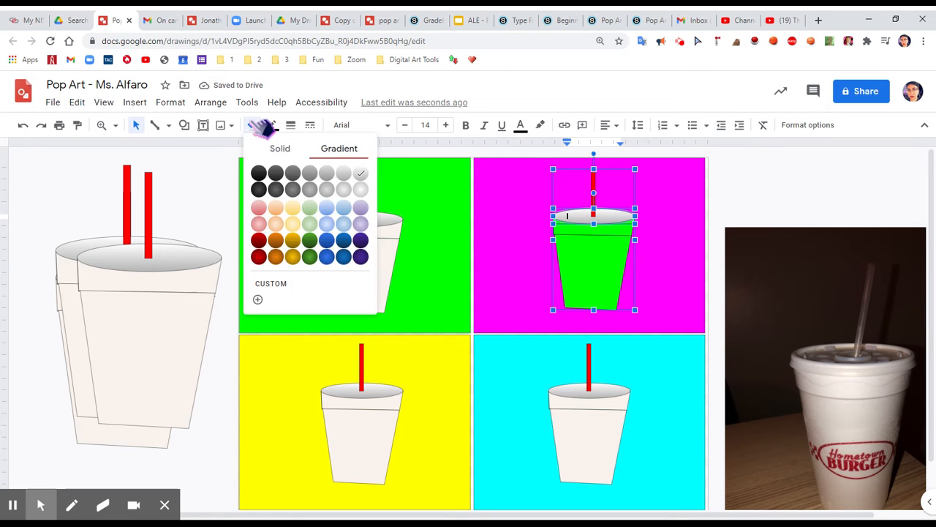
{"action": "left_click", "coordinate": [364, 151]}
{"action": "left_click", "coordinate": [316, 210]}
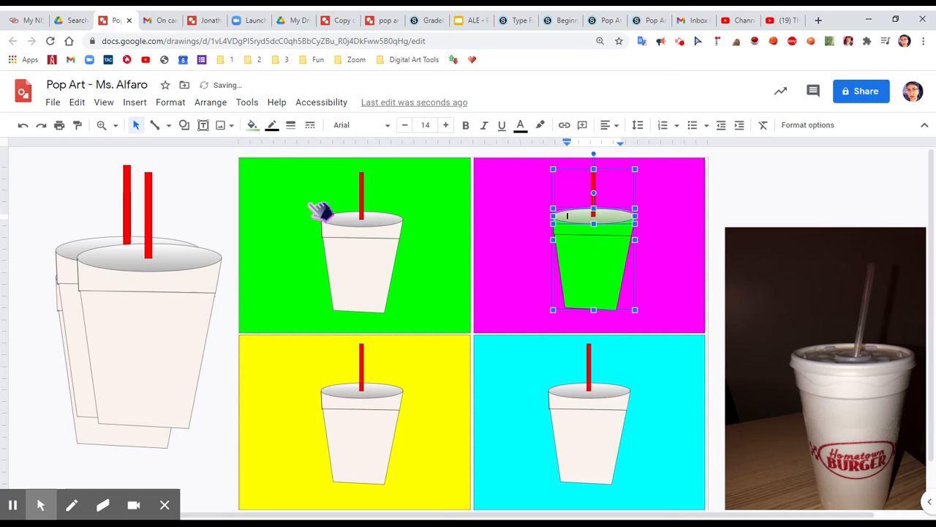
{"action": "left_click", "coordinate": [739, 194]}
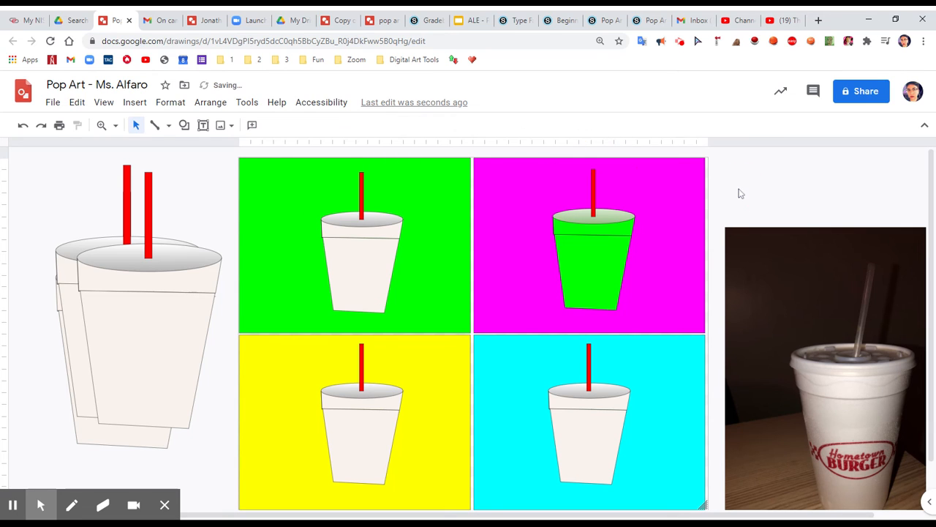
{"action": "left_click", "coordinate": [601, 199]}
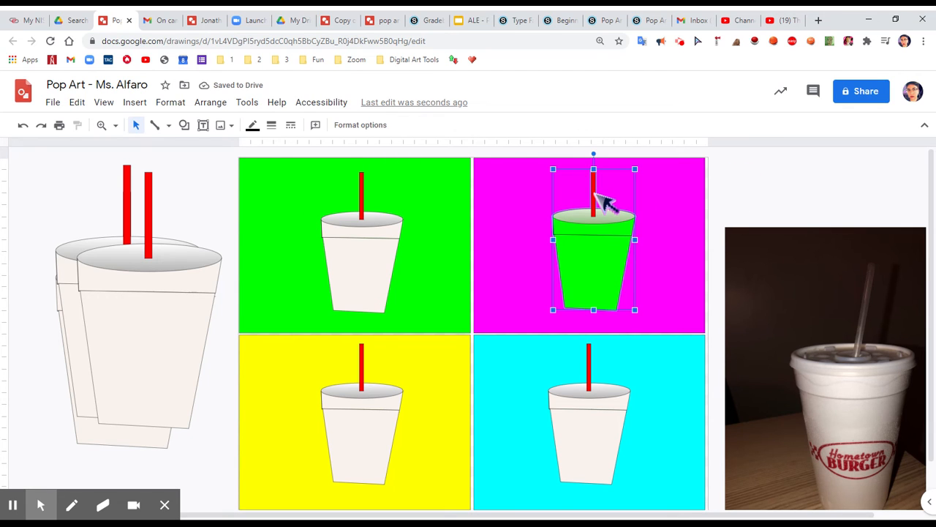
{"action": "left_click", "coordinate": [184, 125]}
{"action": "left_click", "coordinate": [790, 157]}
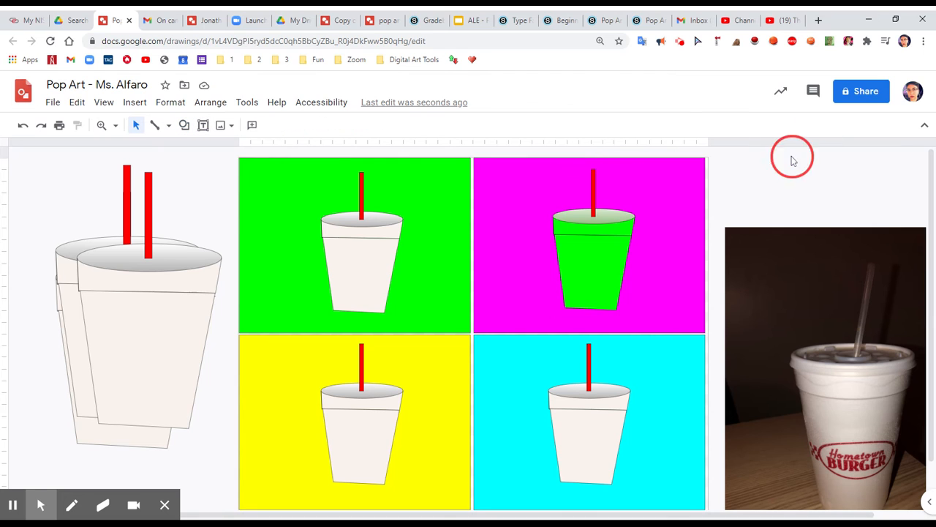
Fill the straw of the magenta rectangle's cup with solid cyan.
{"action": "left_click", "coordinate": [592, 210]}
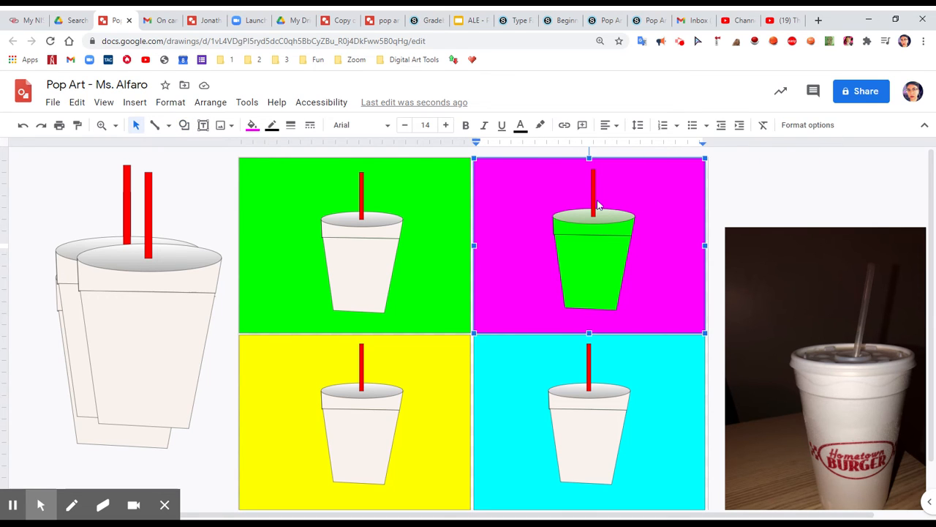
{"action": "left_click", "coordinate": [594, 206]}
{"action": "left_click", "coordinate": [593, 206]}
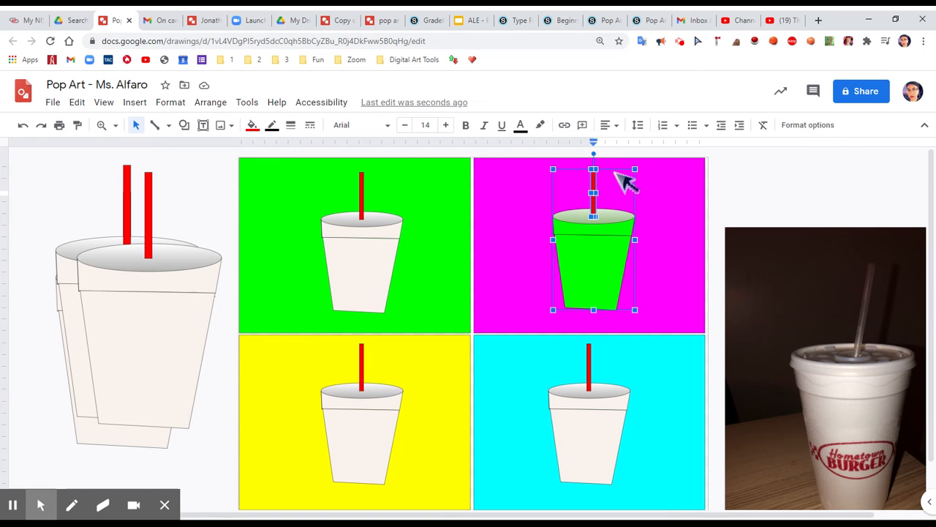
{"action": "left_click", "coordinate": [115, 125]}
{"action": "left_click", "coordinate": [145, 191]}
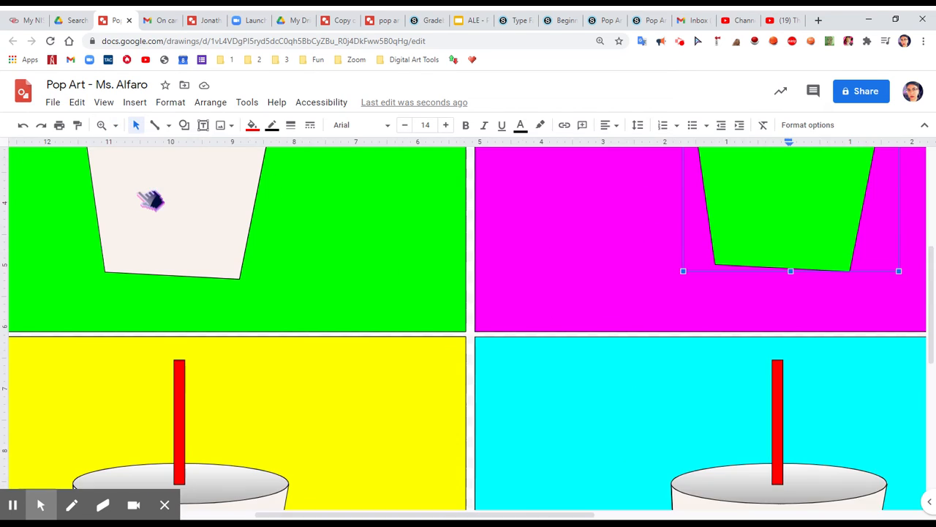
{"action": "scroll", "coordinate": [758, 286], "scroll_direction": "up", "scroll_amount": 5}
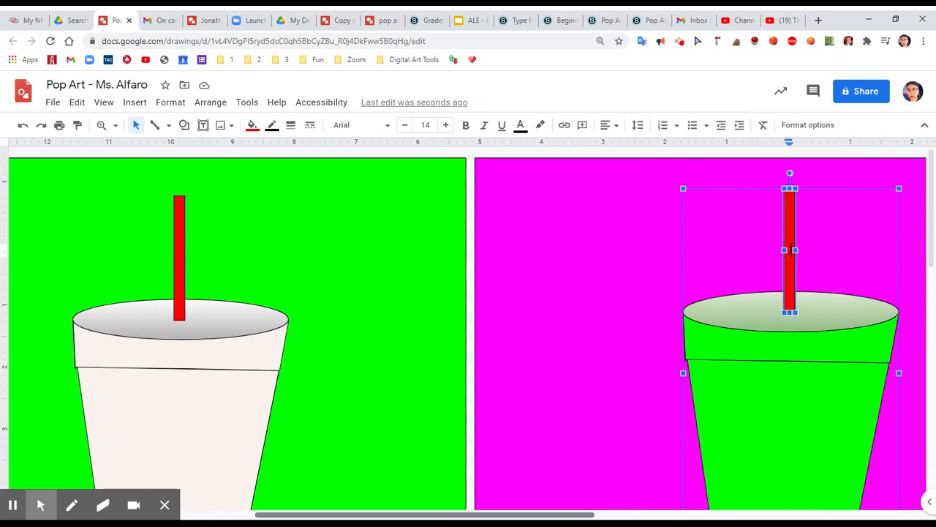
{"action": "left_click_drag", "start_coordinate": [571, 516], "coordinate": [662, 517]}
{"action": "left_click", "coordinate": [549, 232]}
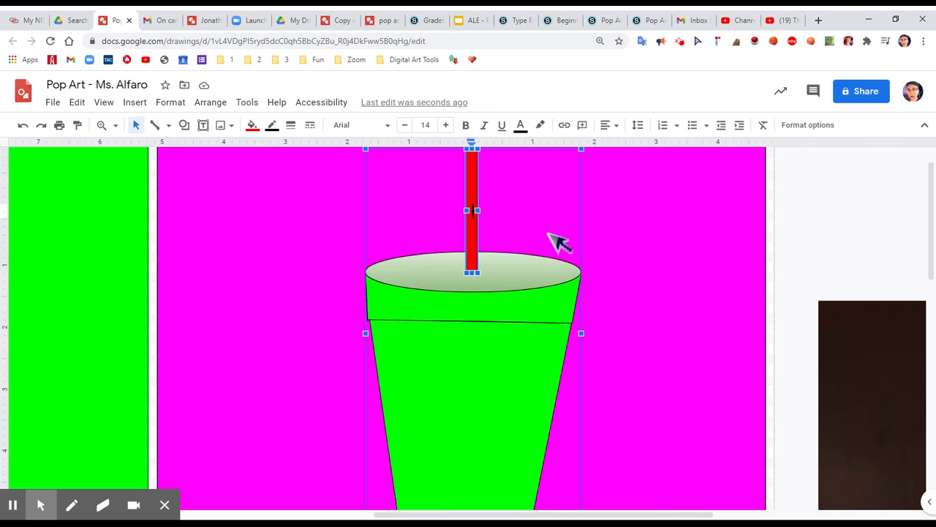
{"action": "left_click", "coordinate": [253, 126]}
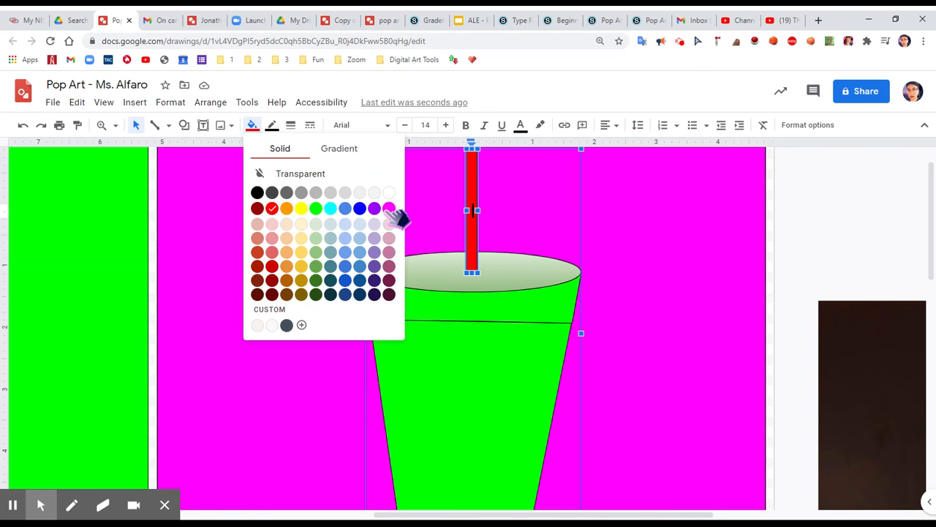
{"action": "left_click", "coordinate": [331, 208]}
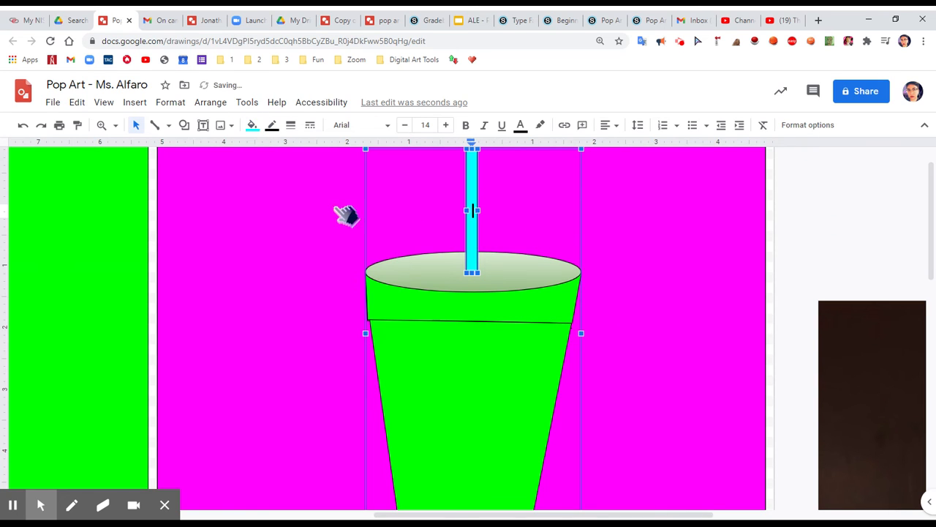
{"action": "left_click", "coordinate": [810, 201]}
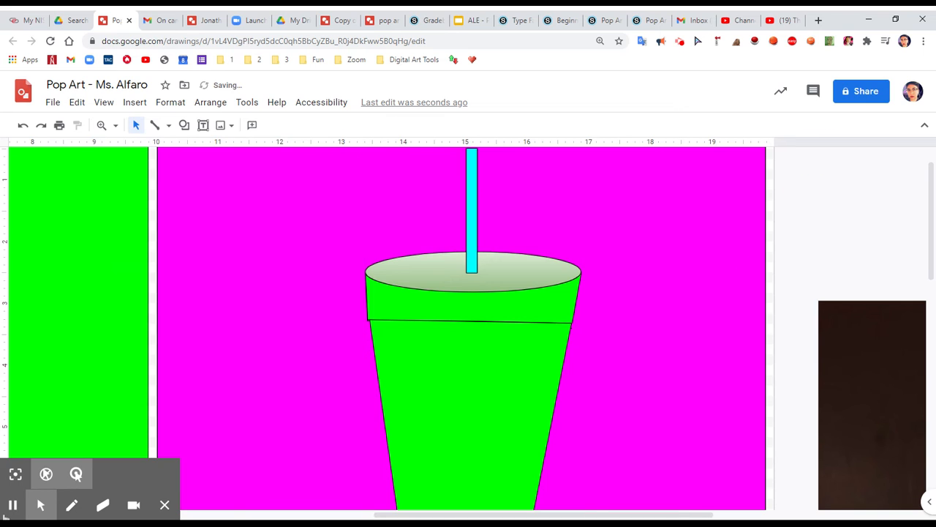
{"action": "left_click", "coordinate": [13, 505]}
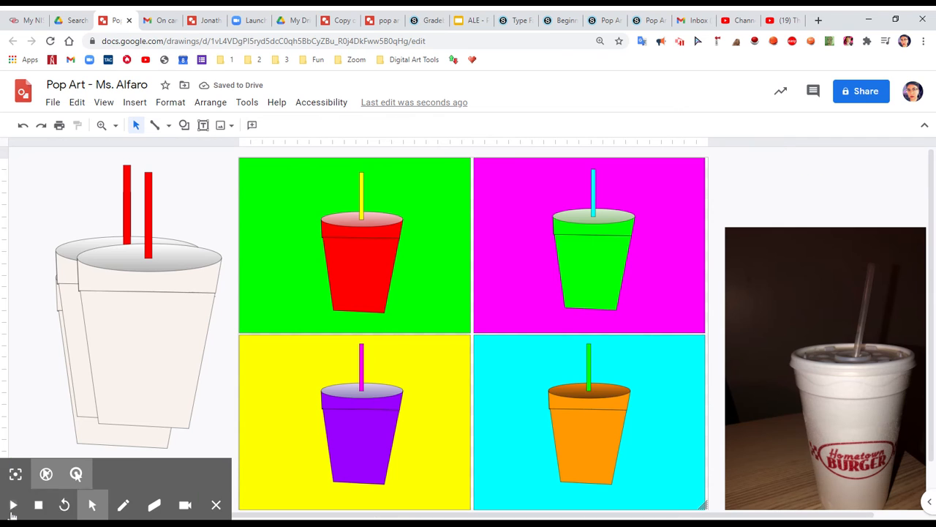
{"action": "left_click", "coordinate": [12, 512]}
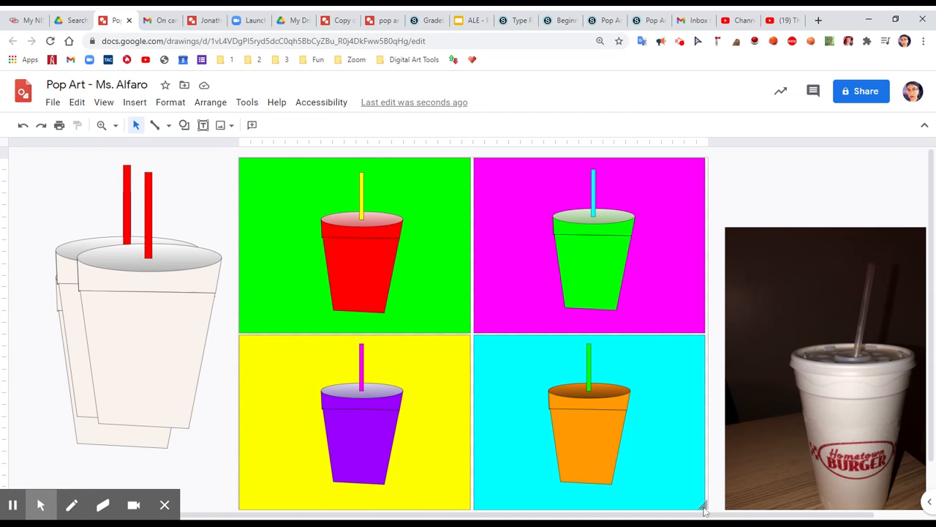
Delete the reference photo and the spare large cups beside the canvas, and resize the canvas to fit the four coloured rectangles.
{"action": "left_click_drag", "start_coordinate": [704, 510], "coordinate": [747, 503]}
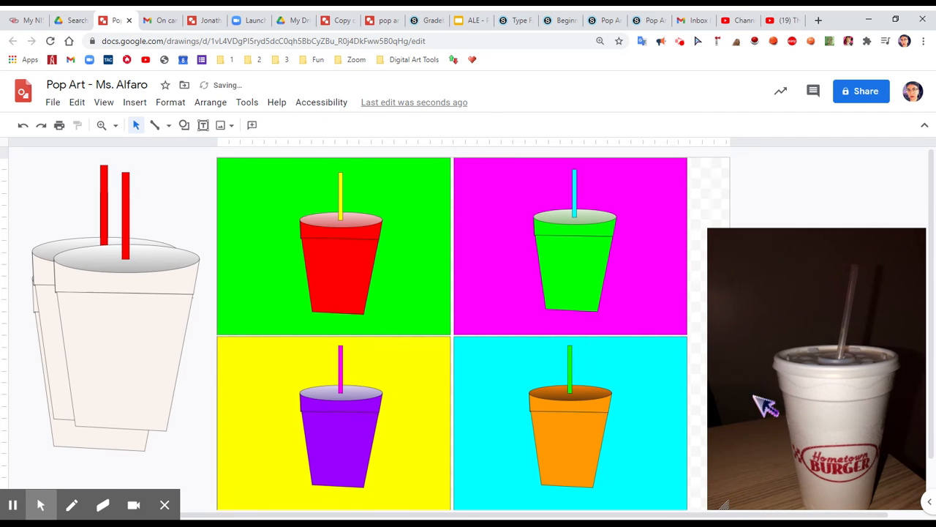
{"action": "left_click", "coordinate": [797, 318]}
{"action": "key", "text": "Delete"}
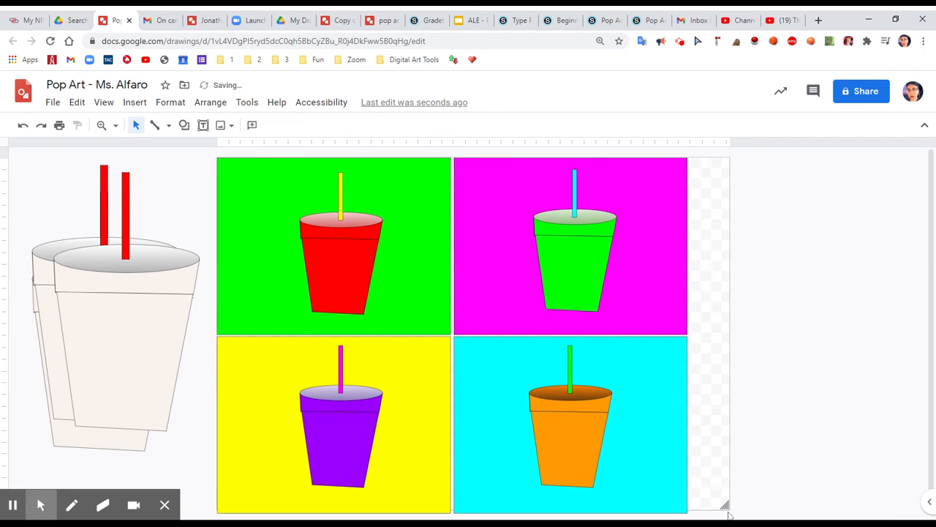
{"action": "left_click_drag", "start_coordinate": [725, 503], "coordinate": [688, 506]}
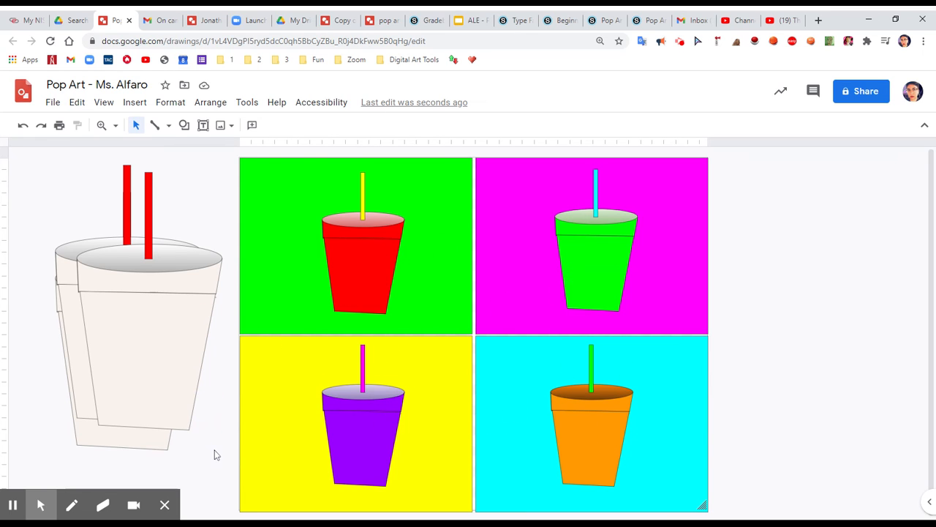
{"action": "left_click_drag", "start_coordinate": [213, 455], "coordinate": [35, 148]}
{"action": "key", "text": "Delete"}
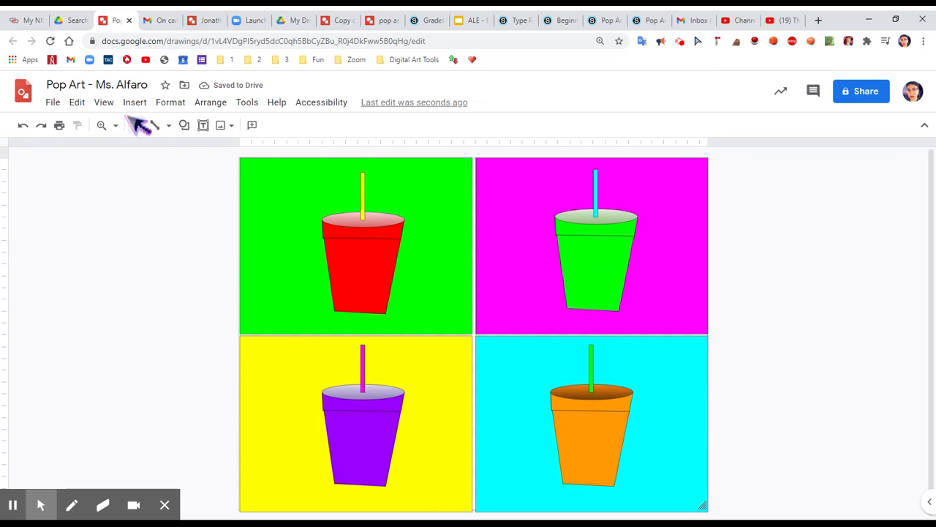
Download the finished drawing as a JPEG image.
{"action": "left_click", "coordinate": [53, 102]}
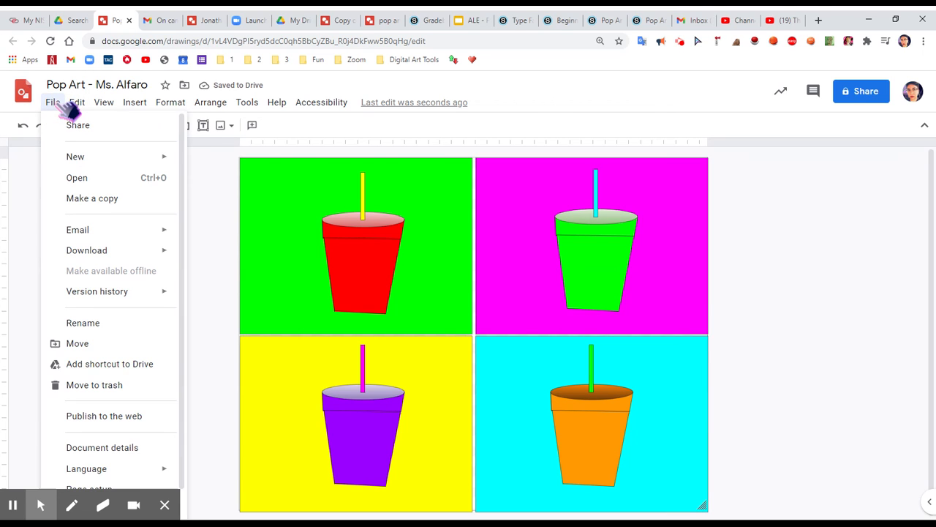
{"action": "mouse_move", "coordinate": [162, 255]}
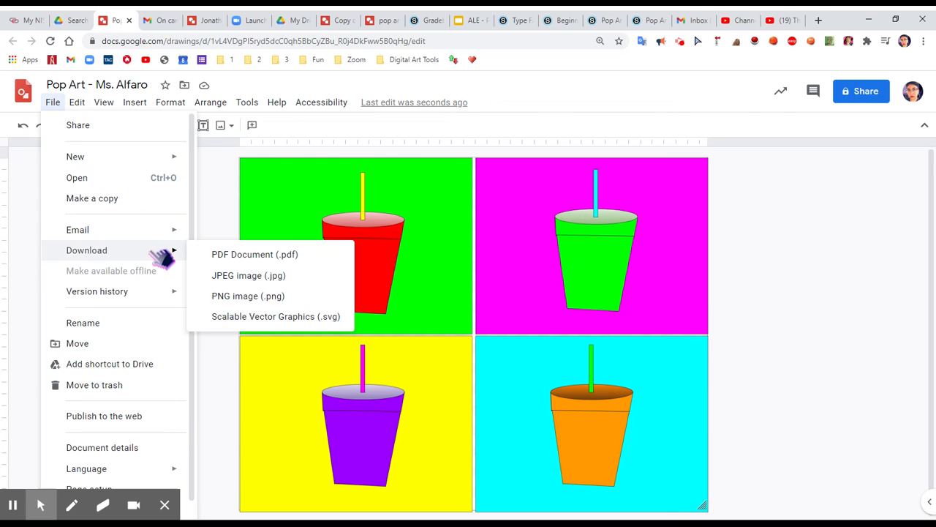
{"action": "left_click", "coordinate": [253, 276]}
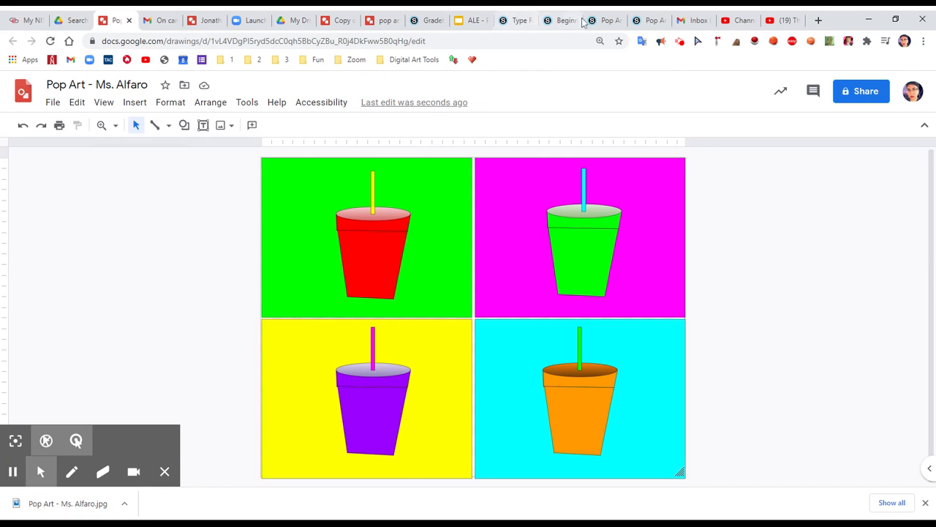
Switch to the Pop Art - Everyday Object Project assignment in Schoology to view its instructions, and dismiss the downloads bar.
{"action": "left_click", "coordinate": [606, 20]}
{"action": "scroll", "coordinate": [464, 275], "scroll_direction": "up", "scroll_amount": 3}
{"action": "scroll", "coordinate": [464, 274], "scroll_direction": "up", "scroll_amount": 3}
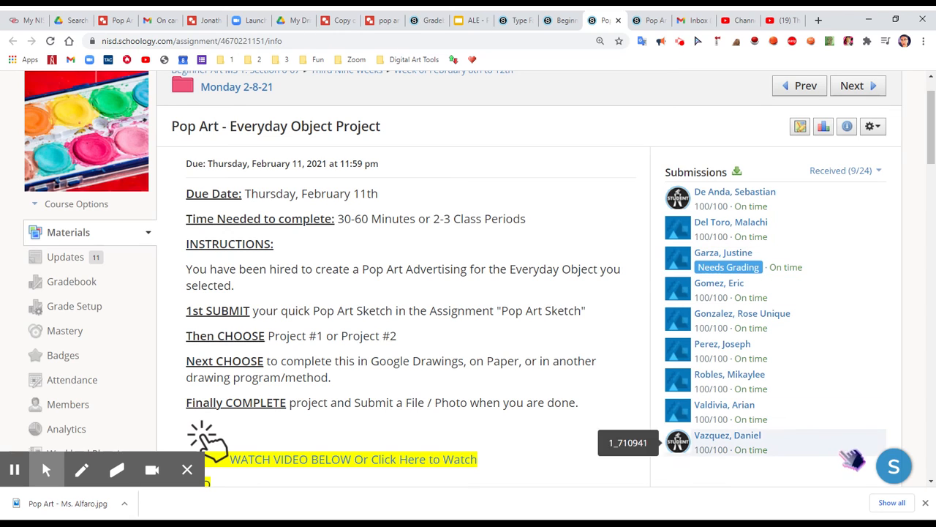
{"action": "left_click", "coordinate": [926, 503]}
{"action": "mouse_move", "coordinate": [64, 511]}
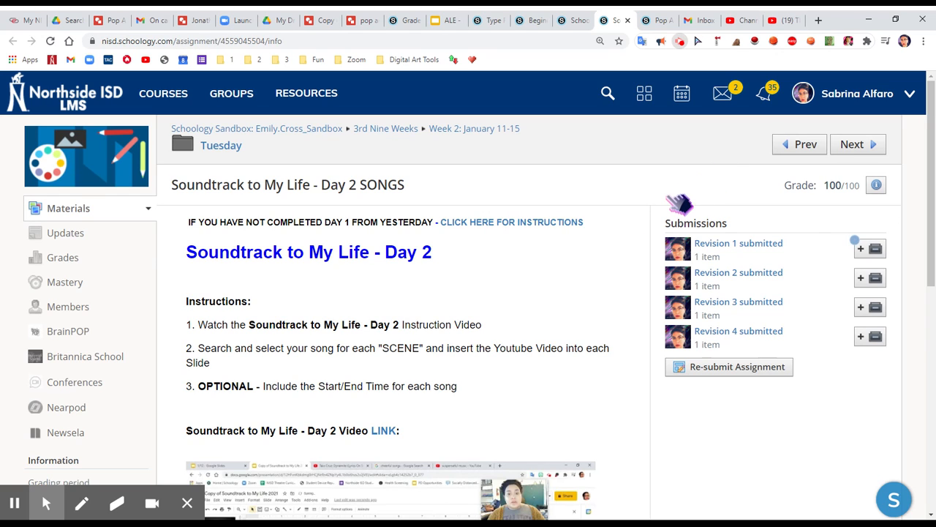
Re-submit the Soundtrack to My Life - Day 2 SONGS assignment with the downloaded pop art JPEG as the upload.
{"action": "left_click", "coordinate": [704, 371]}
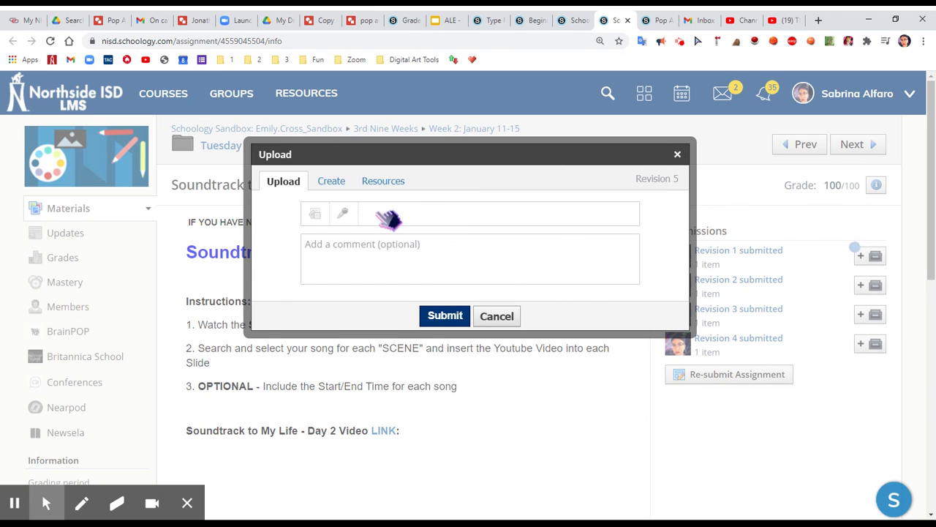
{"action": "left_click", "coordinate": [324, 220]}
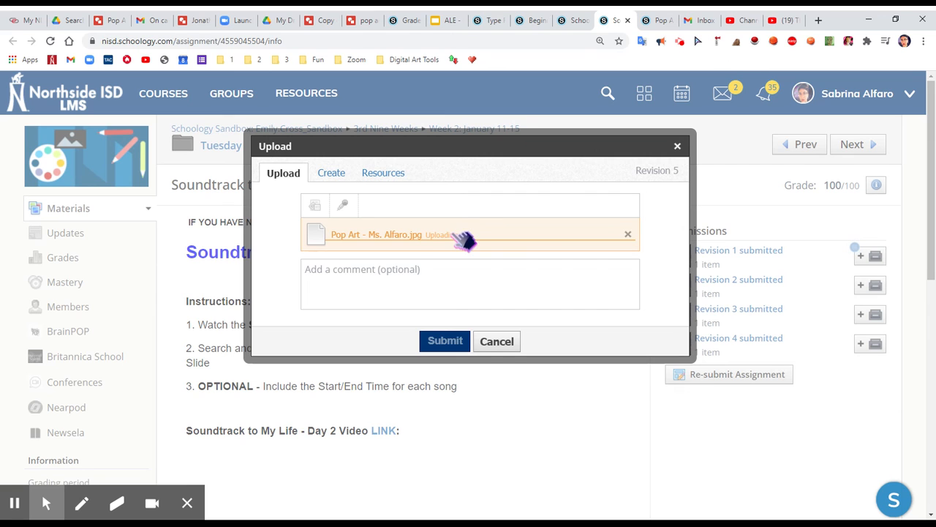
{"action": "left_click", "coordinate": [465, 344]}
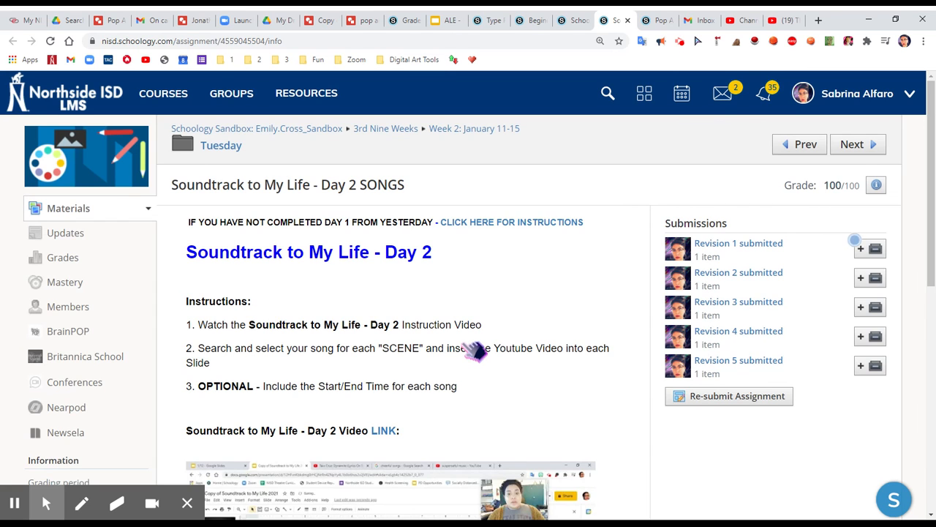
Open the list of Schoology messages.
{"action": "mouse_move", "coordinate": [29, 505]}
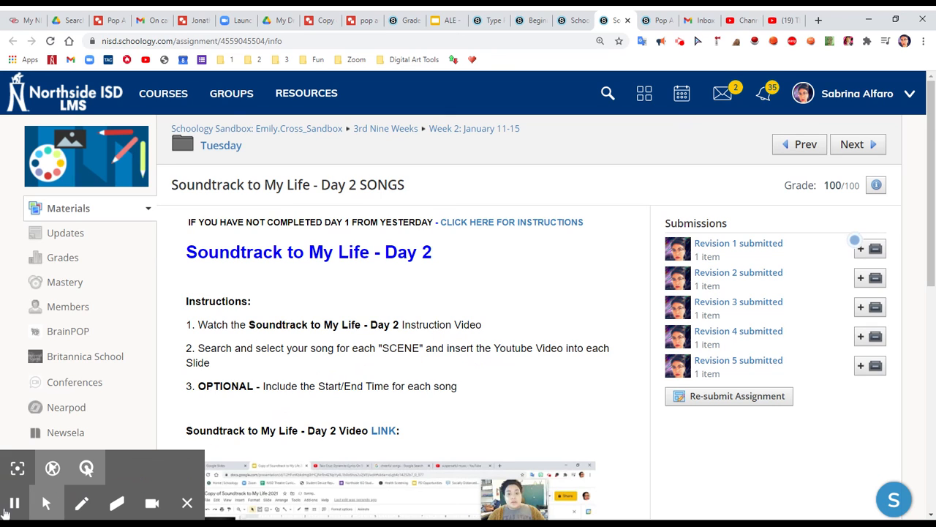
{"action": "left_click", "coordinate": [722, 93]}
{"action": "mouse_move", "coordinate": [62, 500]}
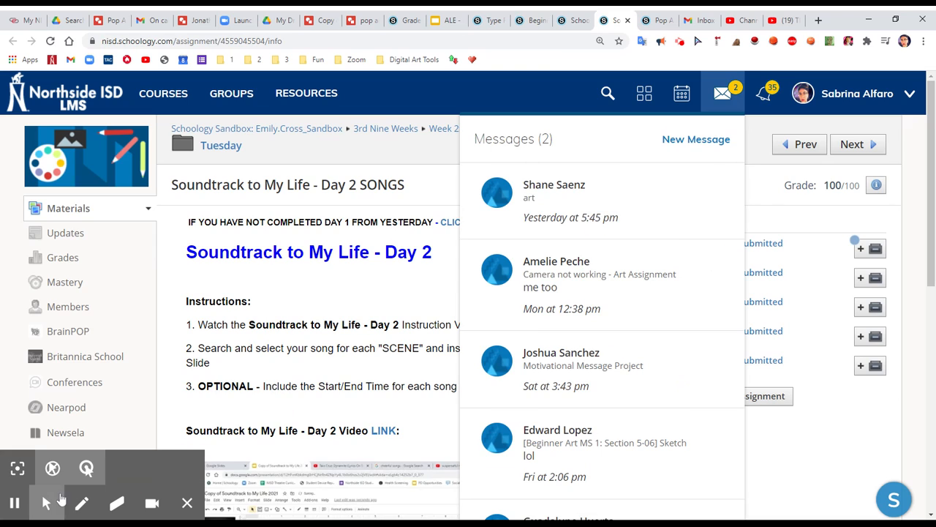